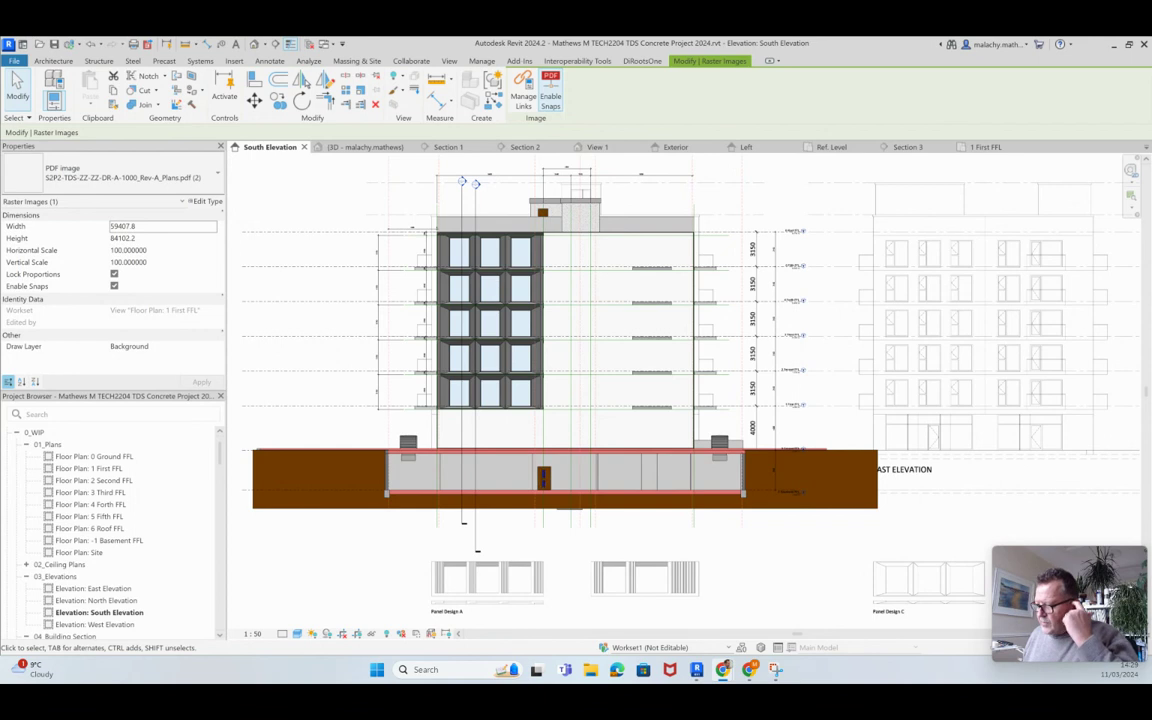
- Zoom over the South Elevation window grid, then switch to Section 3 with both FFL levels
scroll(484, 308, up, 4)
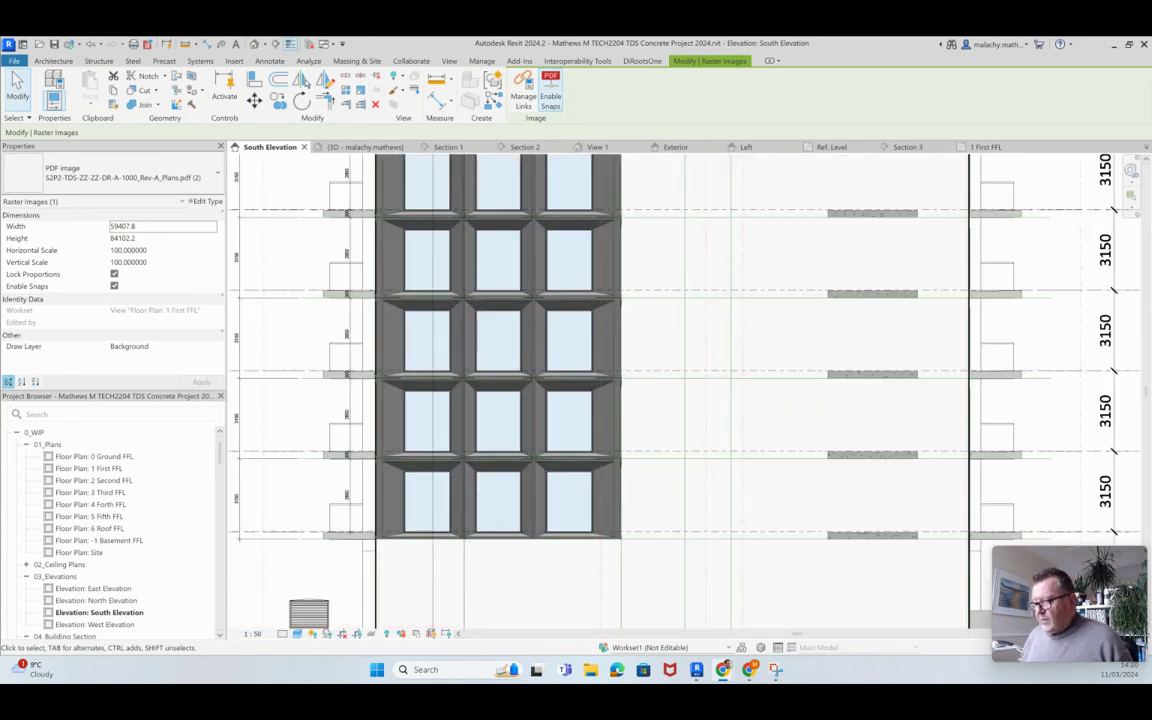
scroll(492, 330, up, 4)
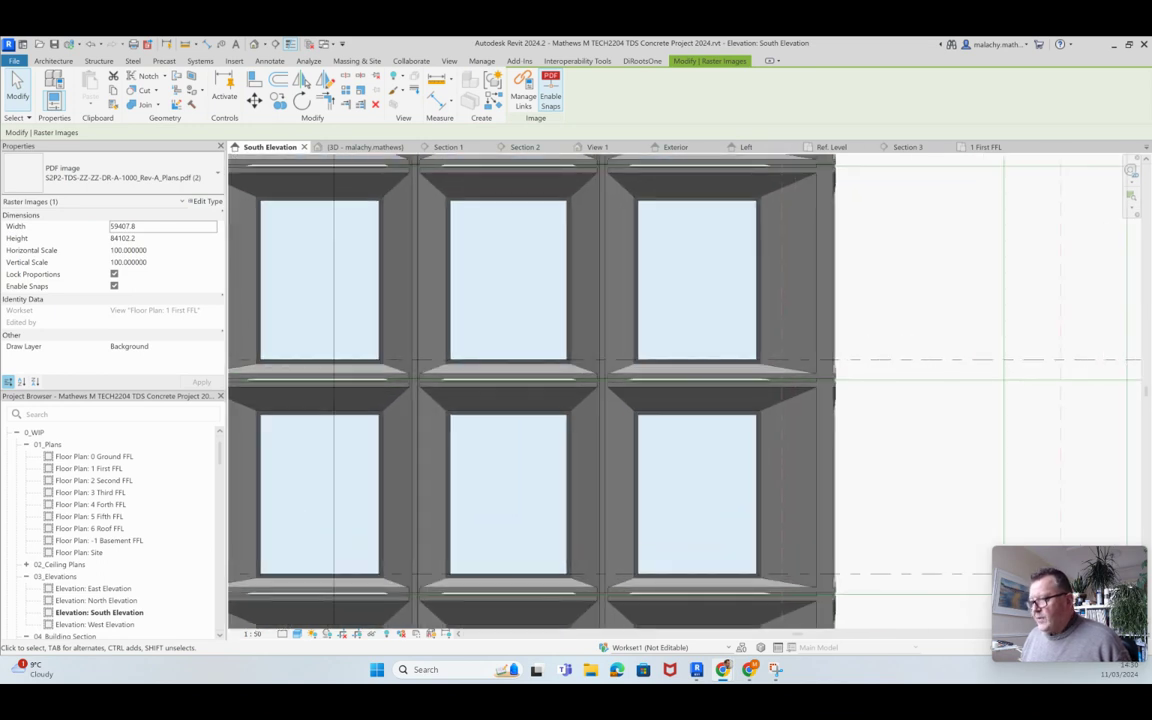
scroll(530, 390, down, 4)
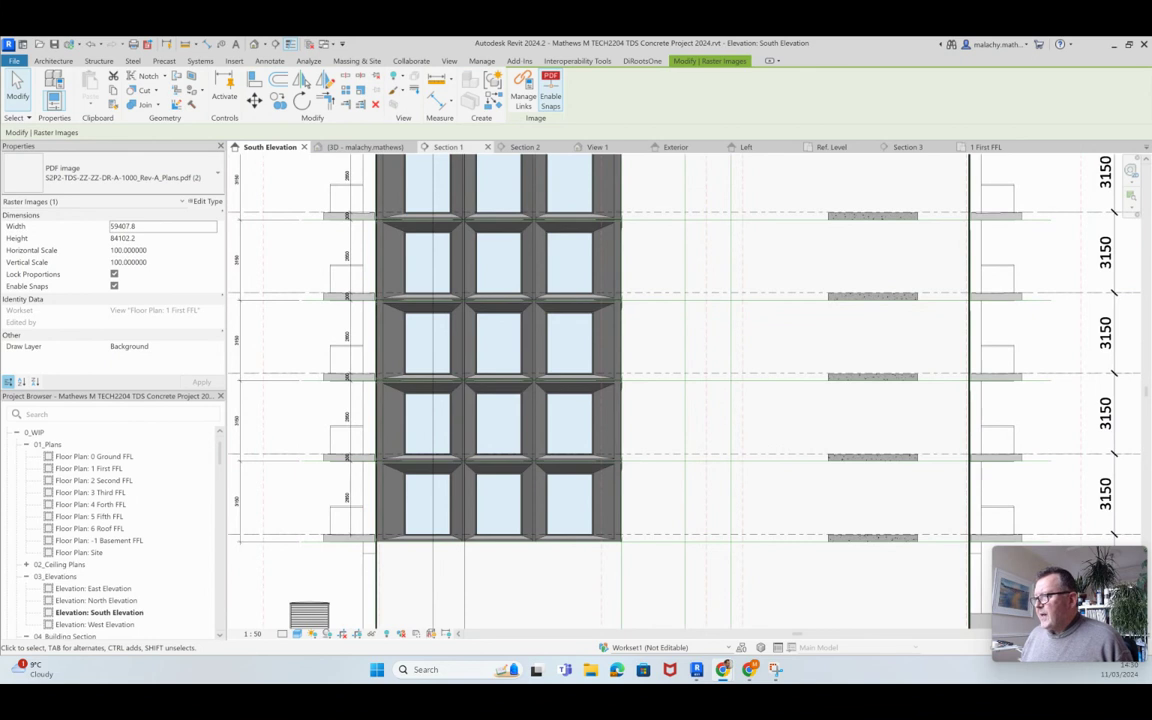
click(905, 147)
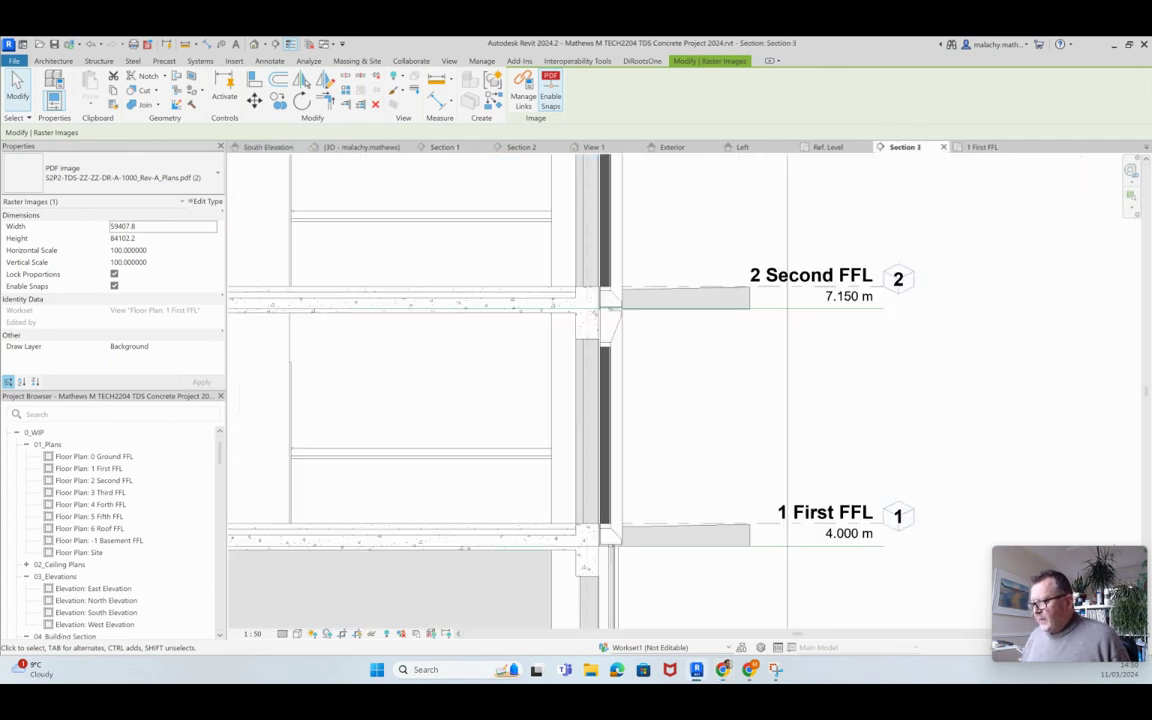
scroll(623, 576, up, 3)
scroll(623, 576, down, 2)
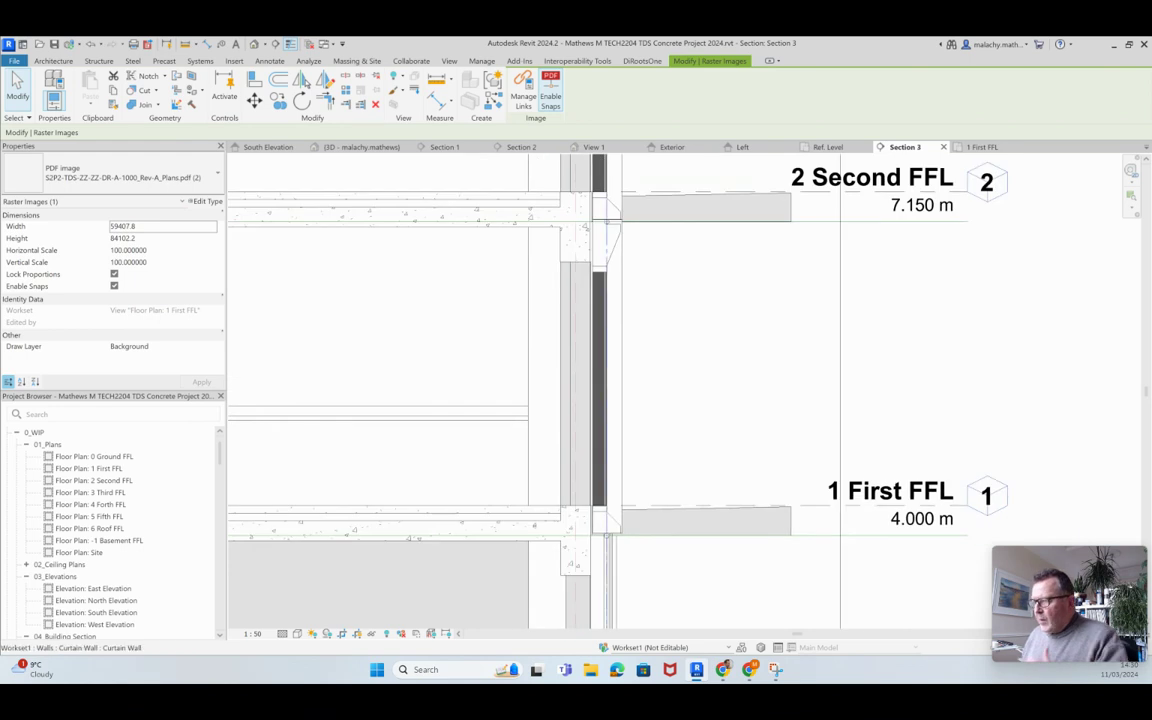
scroll(600, 218, up, 3)
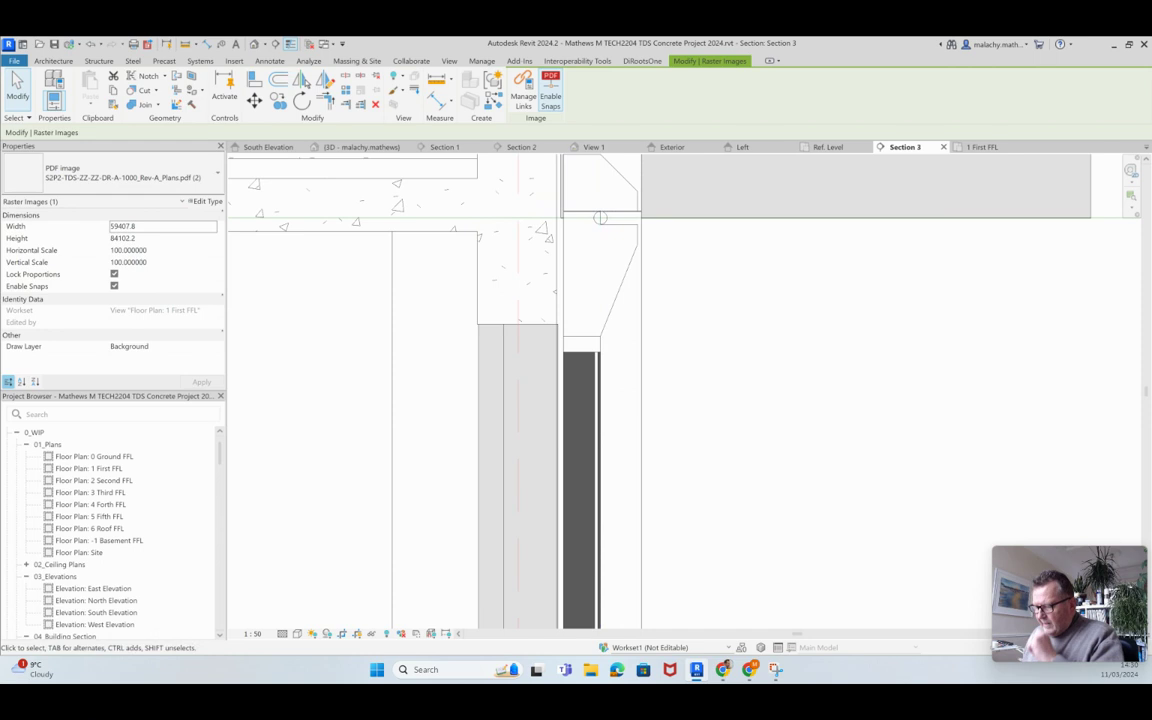
scroll(600, 218, down, 4)
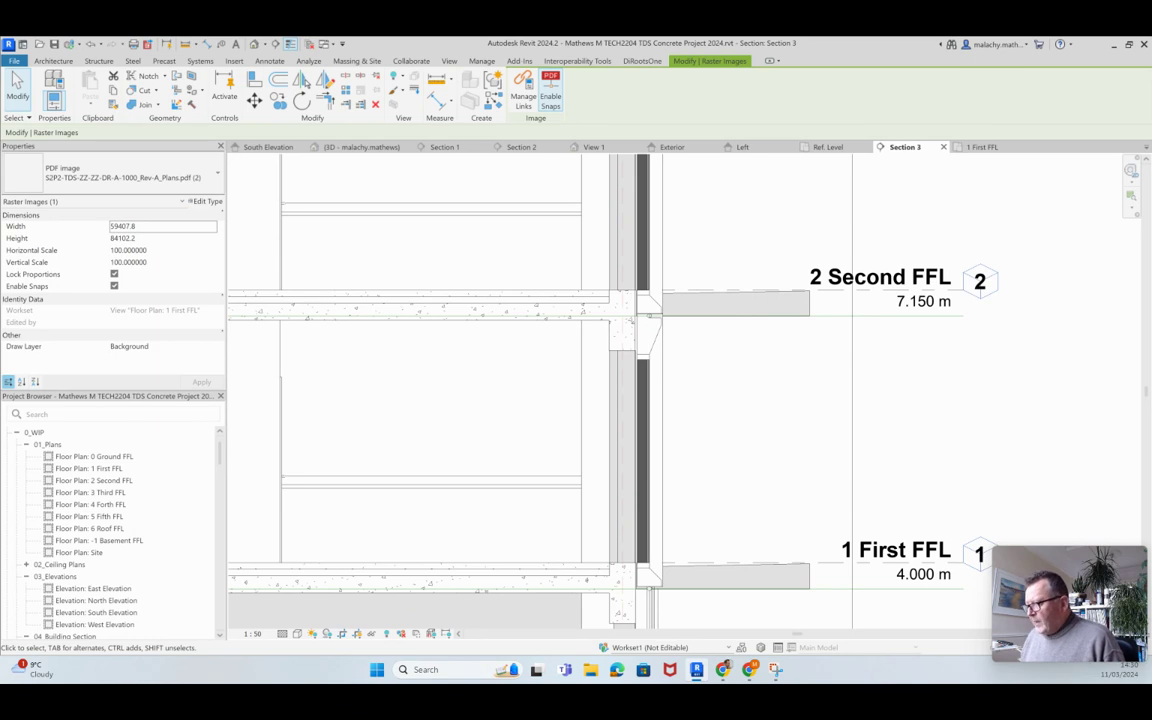
scroll(679, 397, up, 3)
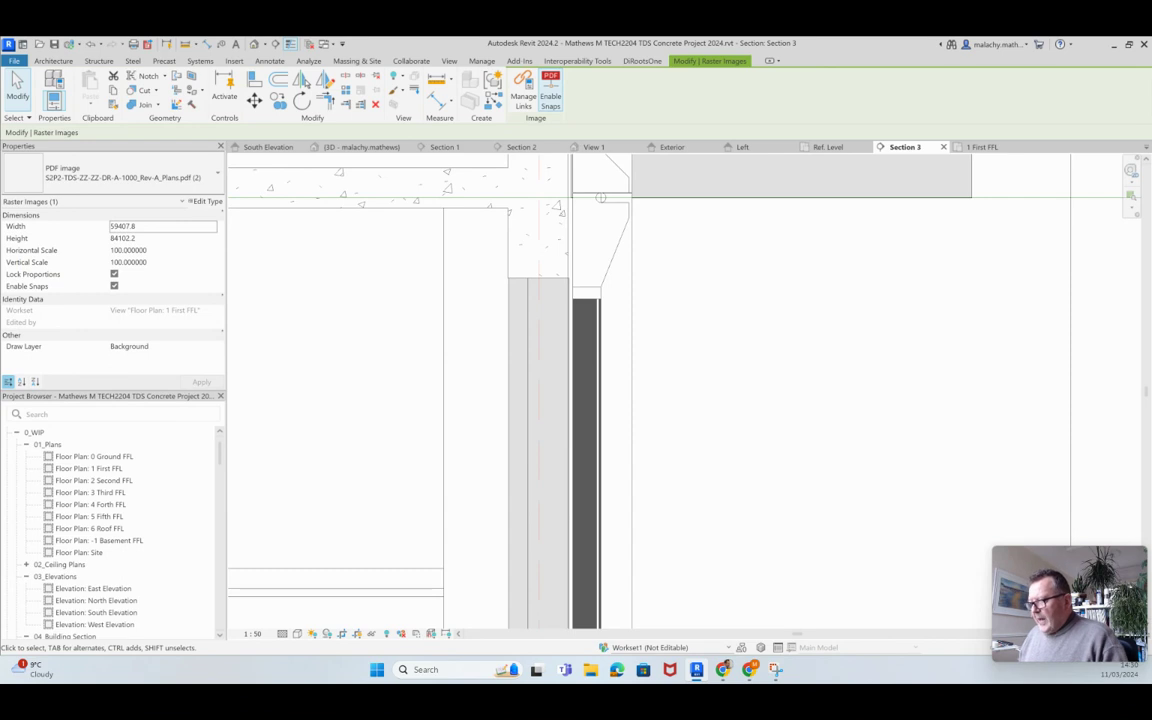
scroll(670, 330, down, 3)
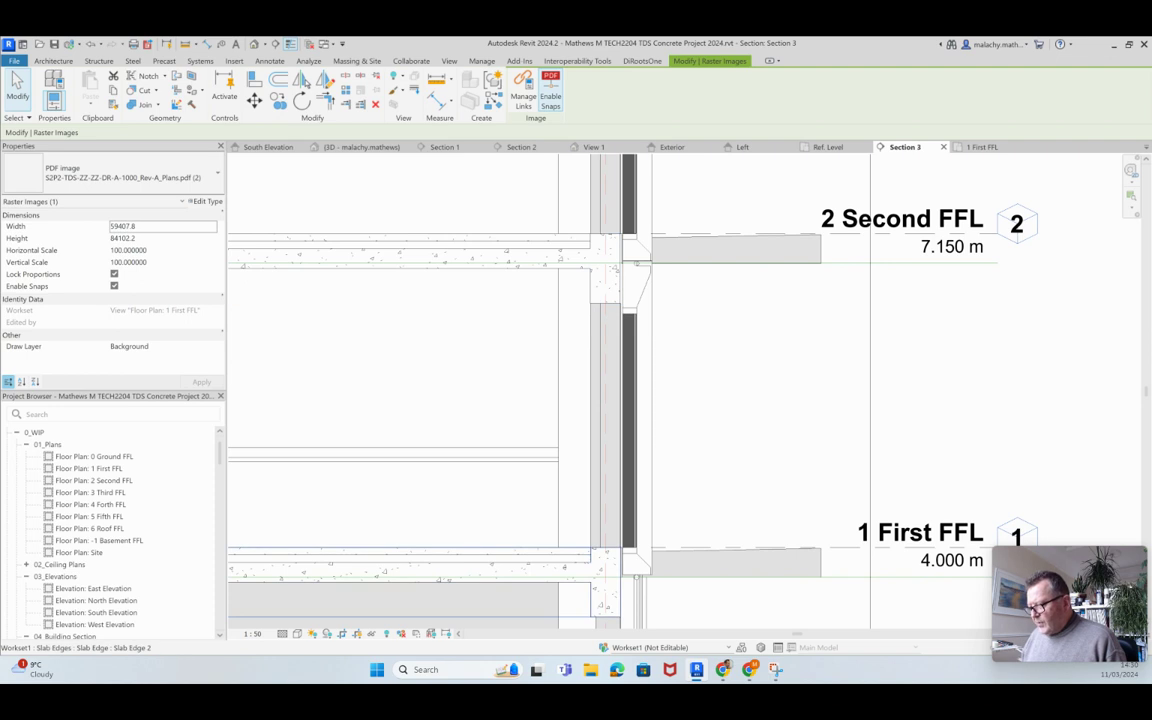
scroll(626, 560, up, 2)
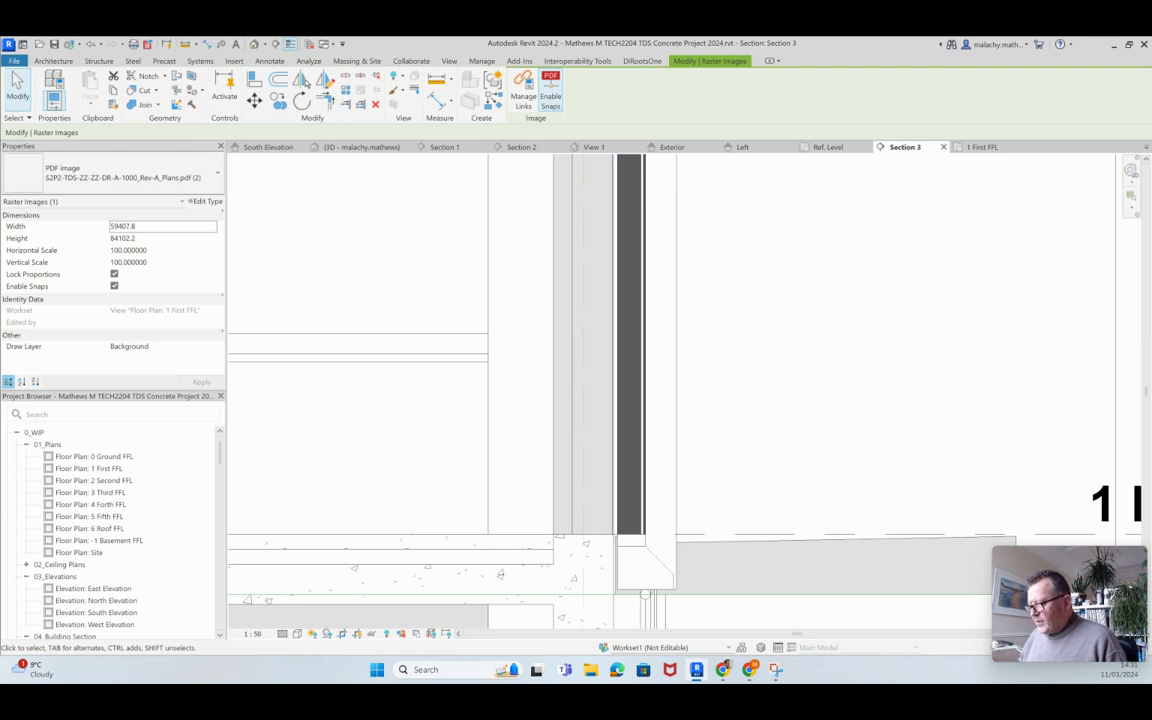
scroll(629, 520, down, 1)
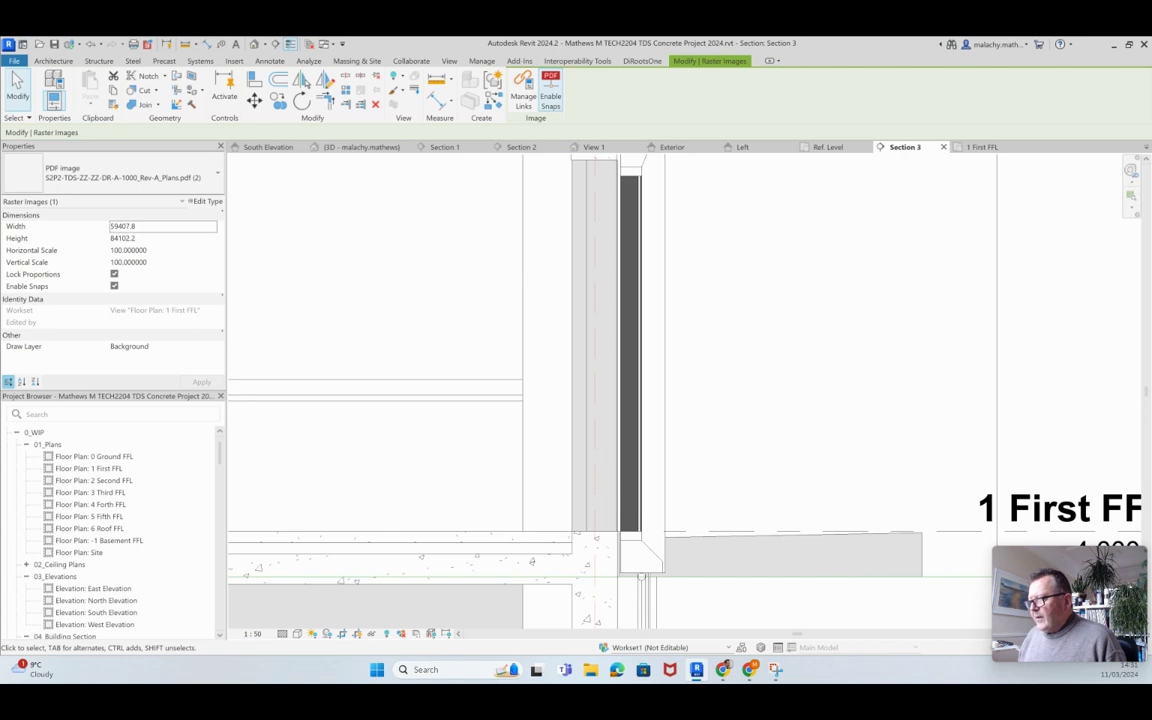
middle_drag(640, 400, 614, 517)
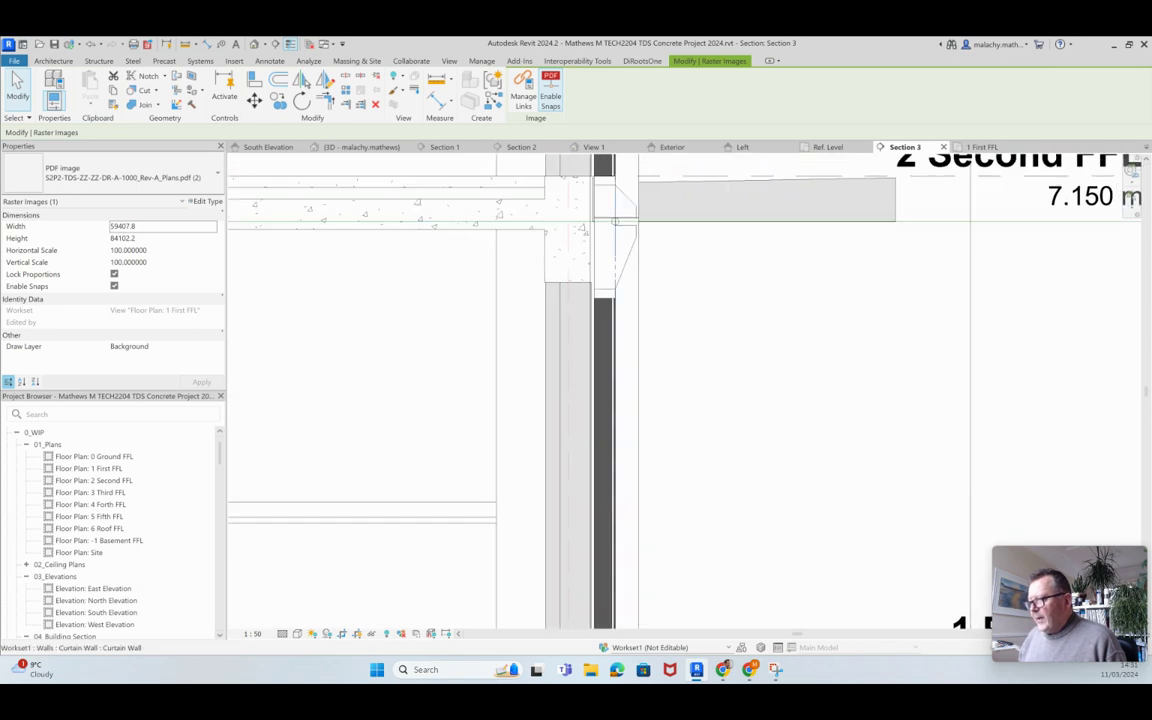
scroll(607, 286, up, 3)
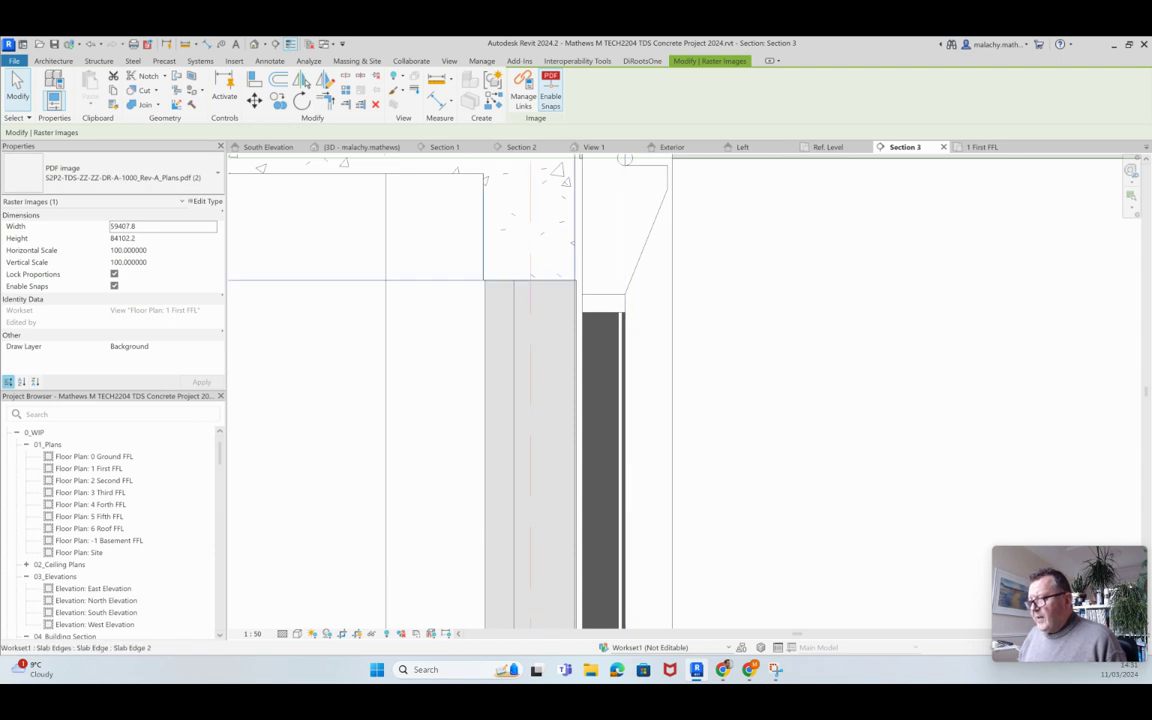
scroll(495, 190, down, 3)
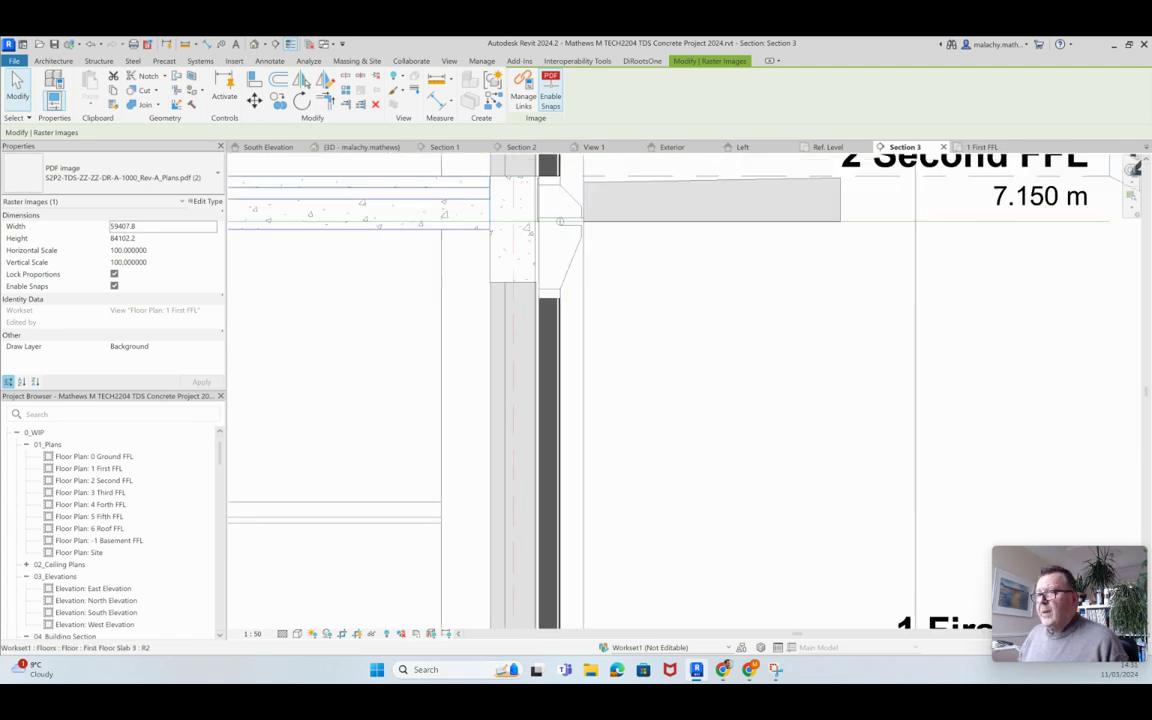
- Measure the 465.8 distance from the core wall end to the curtain panel at Second FFL
key(m)
key(e)
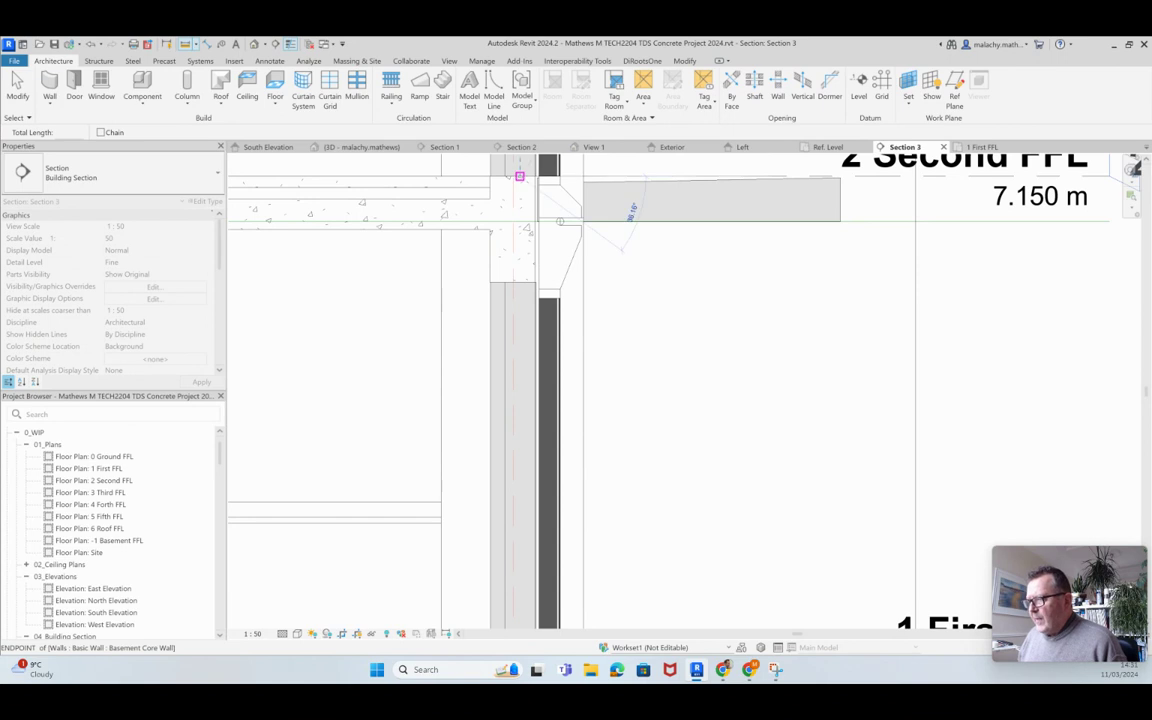
click(519, 176)
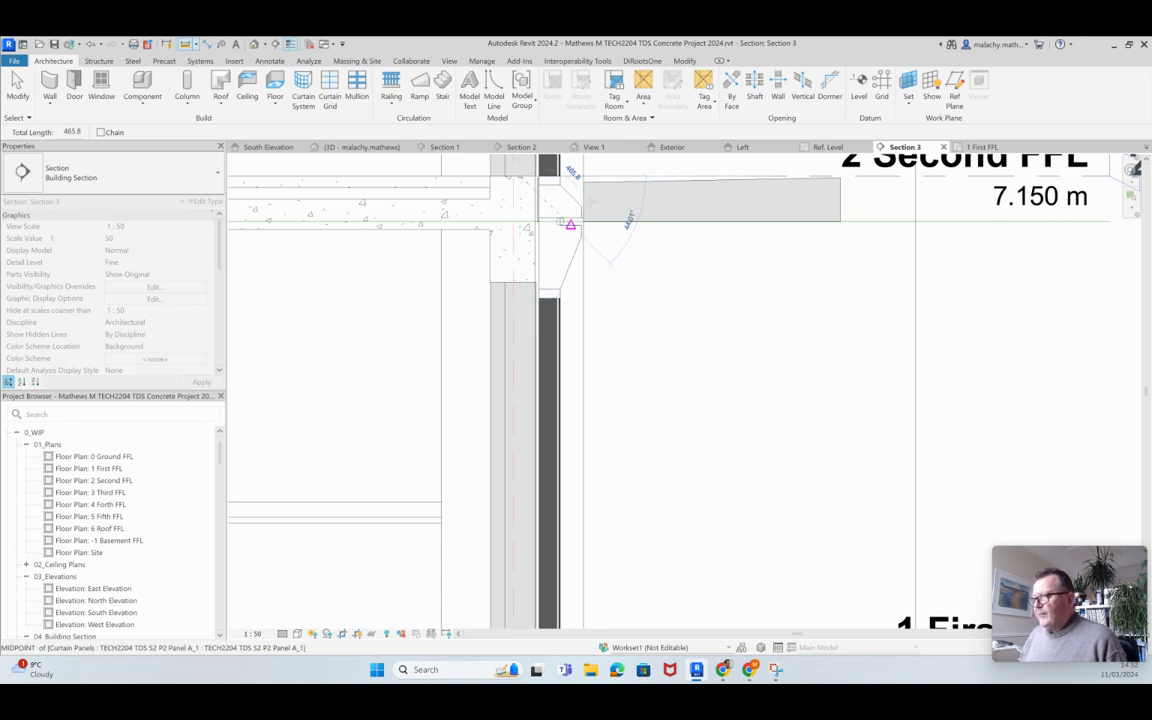
key(Escape)
key(Escape)
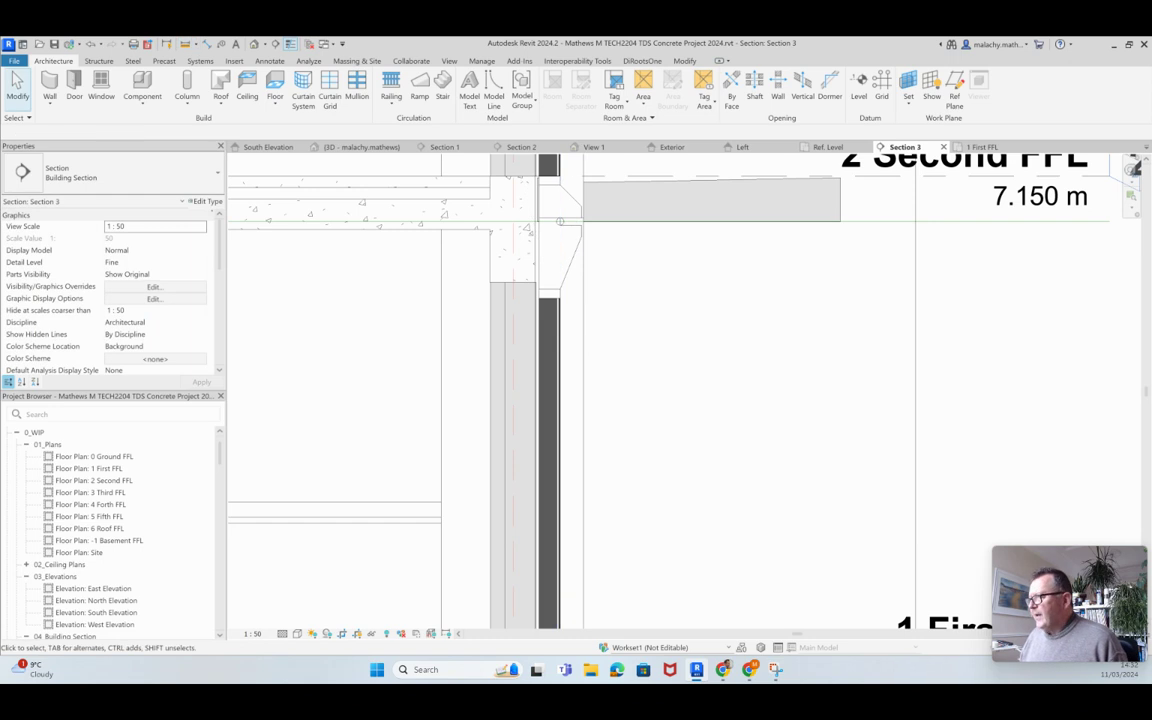
- Switch to the Section 1 view of the exterior wall and floor slabs
scroll(549, 338, up, 3)
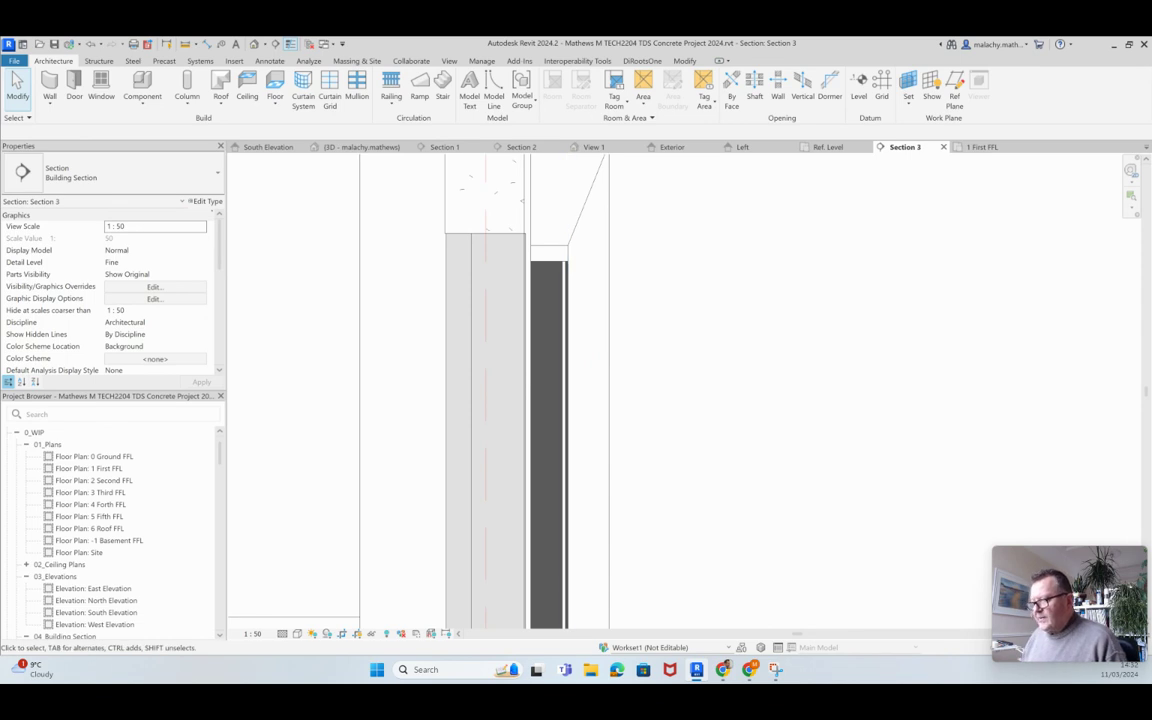
scroll(632, 390, down, 2)
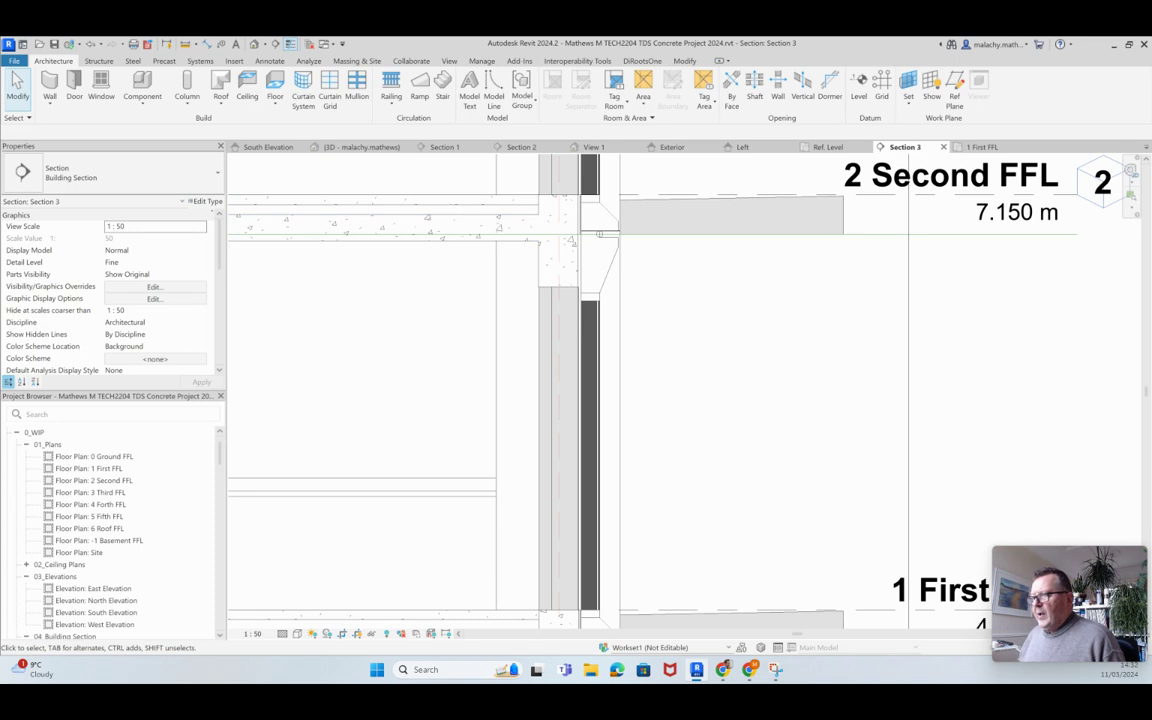
click(444, 147)
scroll(508, 344, down, 1)
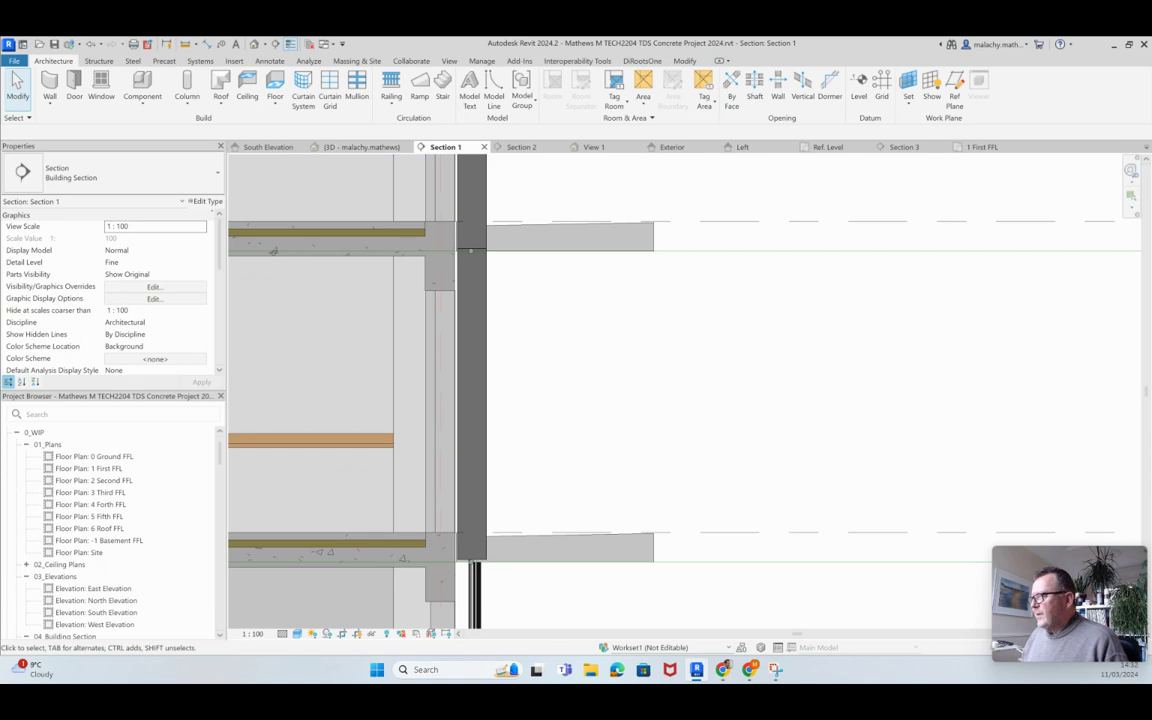
- Show the 1 First FFL floor plan with the façade over the PDF underlay
click(982, 147)
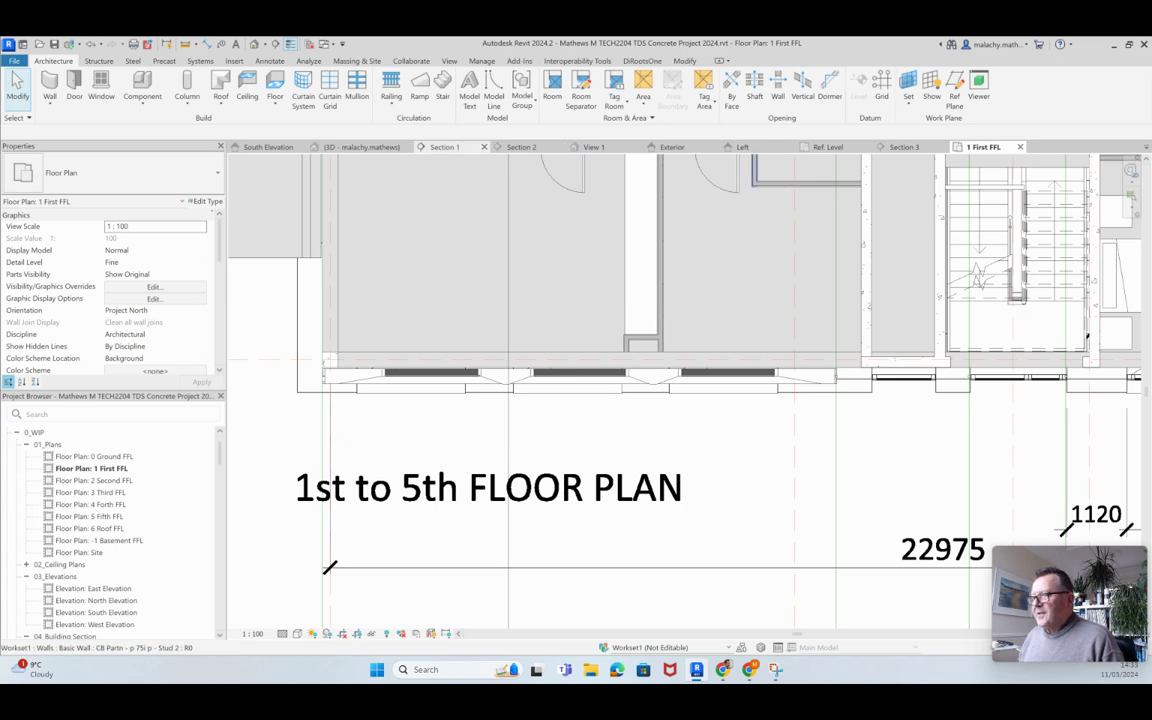
- Return to Section 1 showing the curtain wall past the two slabs
click(445, 147)
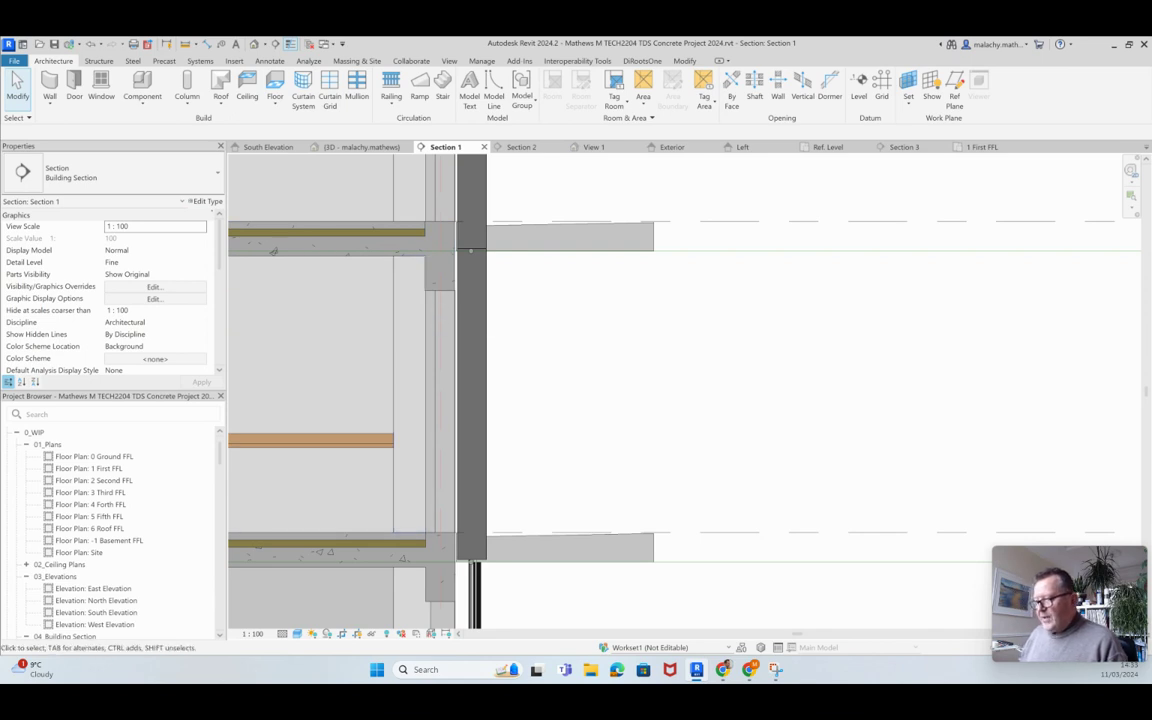
- Return to Section 3, zoomed out to show the First and Second FFL level heads
click(903, 147)
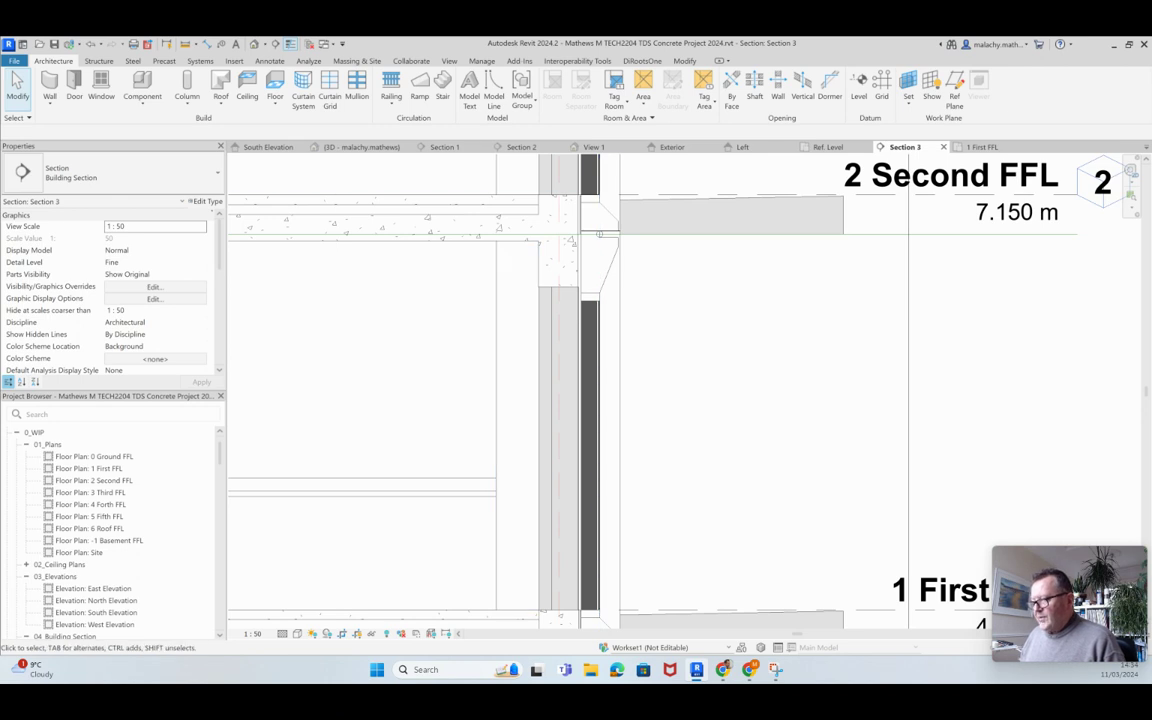
scroll(576, 363, down, 2)
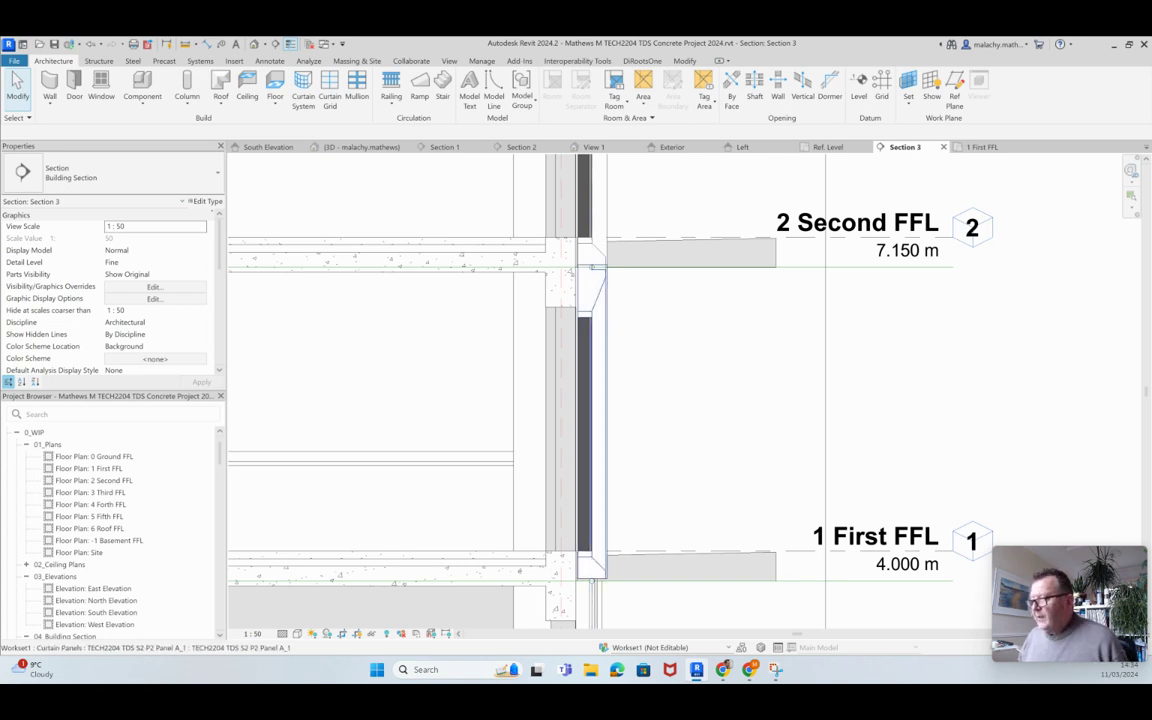
- Open the curtain panel between the two floors in the family editor
click(591, 270)
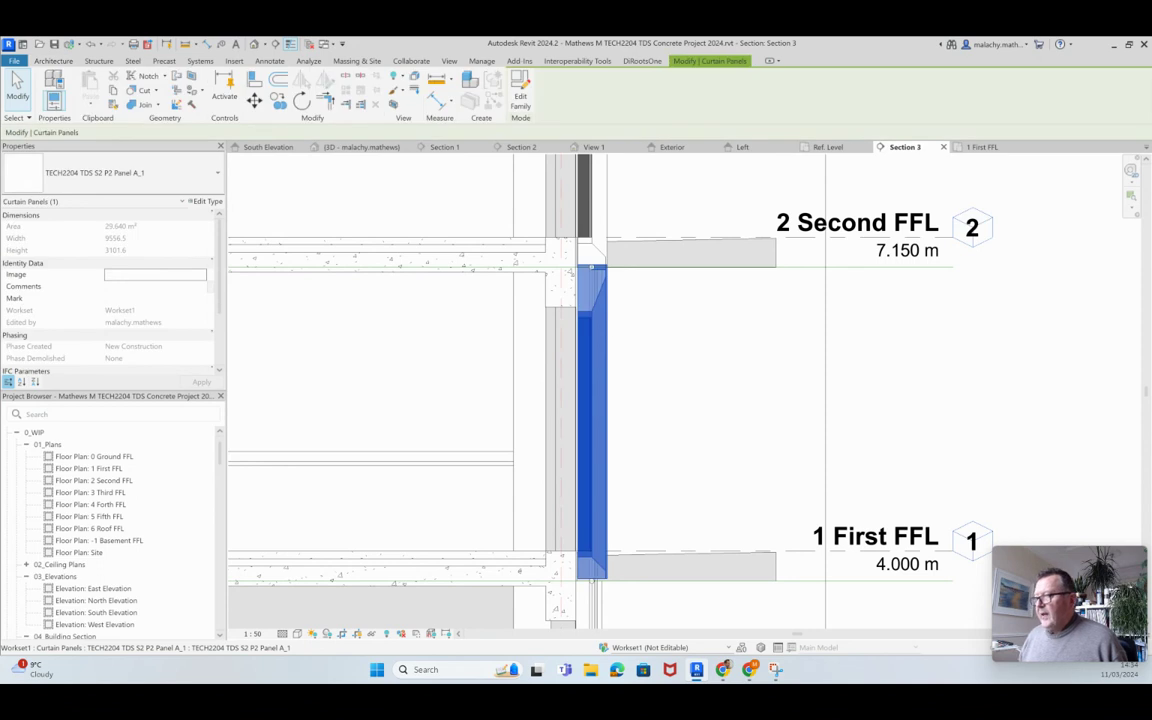
click(520, 95)
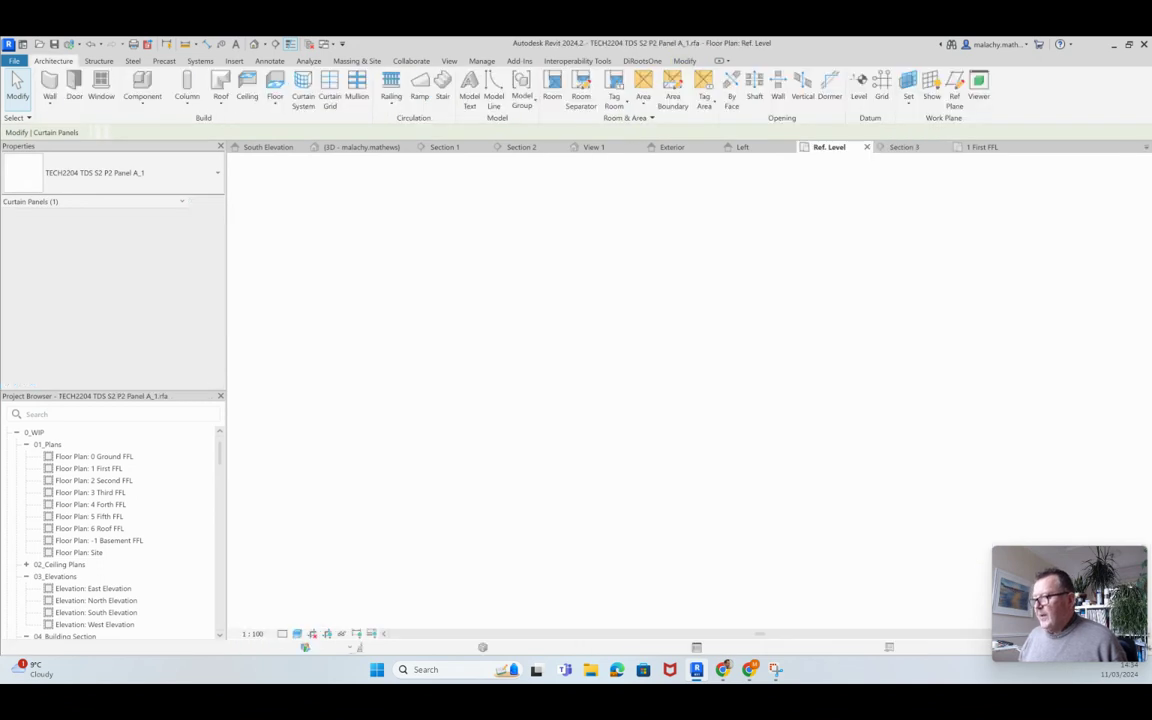
scroll(638, 284, down, 6)
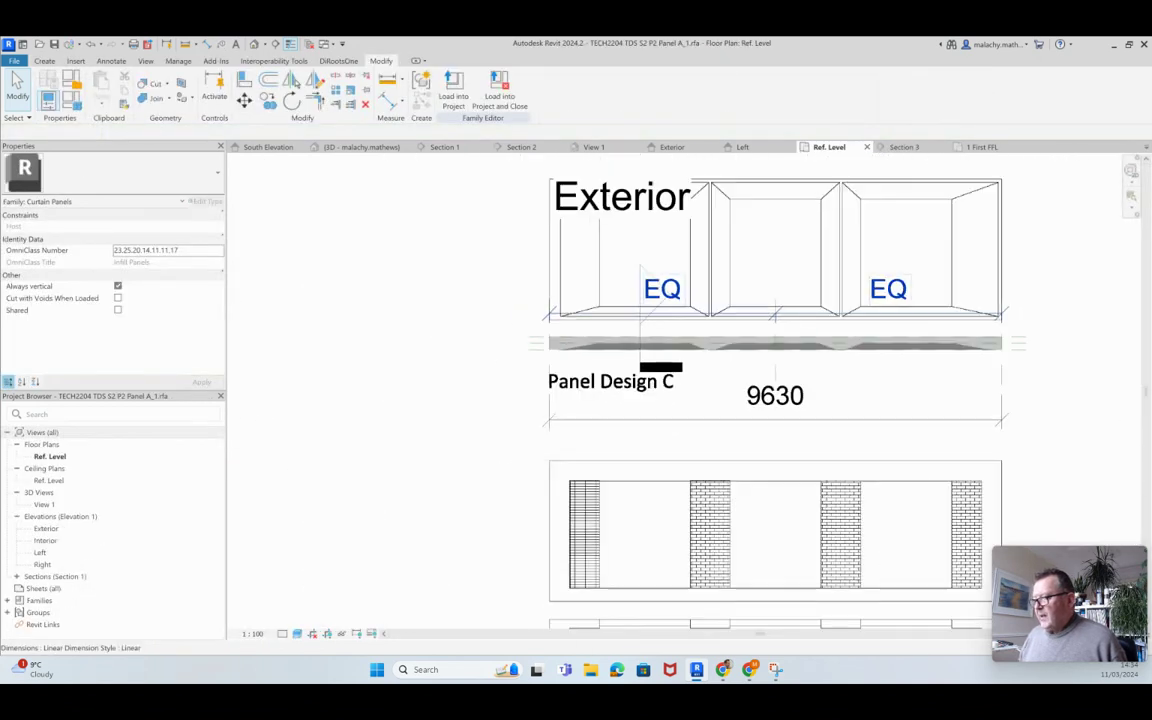
scroll(823, 348, up, 4)
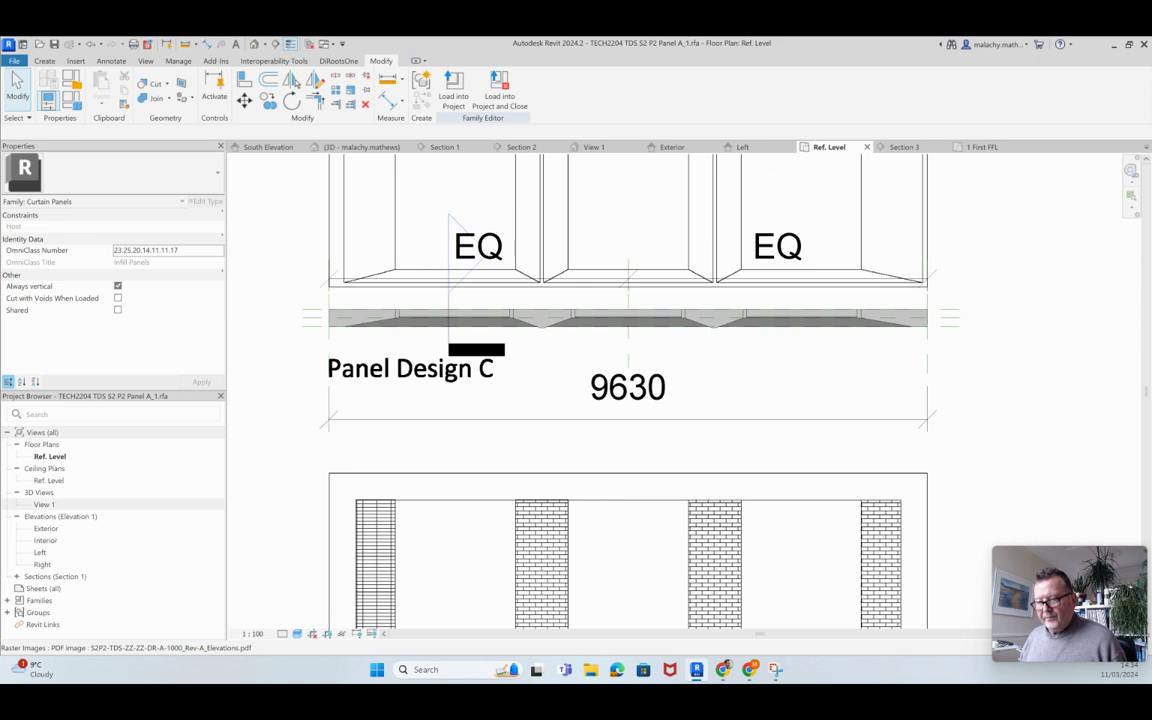
- In the panel family's 3D view, select the main extrusion with the Create tools shown
double_click(44, 504)
scroll(336, 447, down, 2)
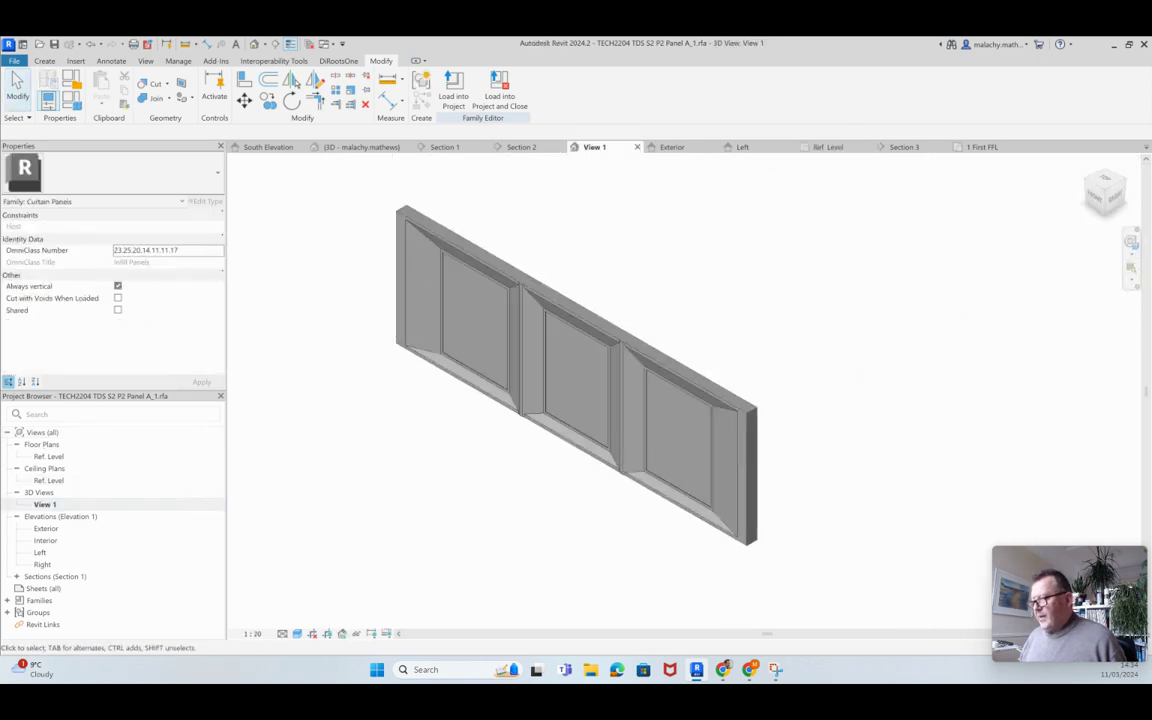
scroll(431, 301, up, 2)
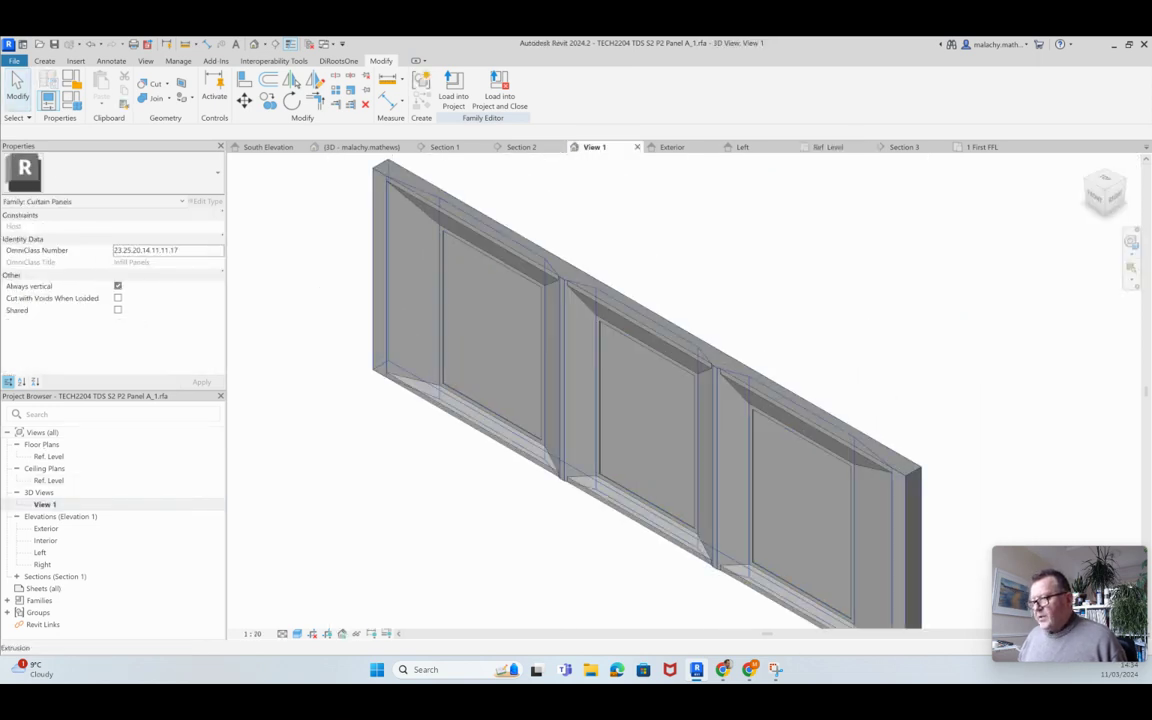
click(633, 405)
key(Escape)
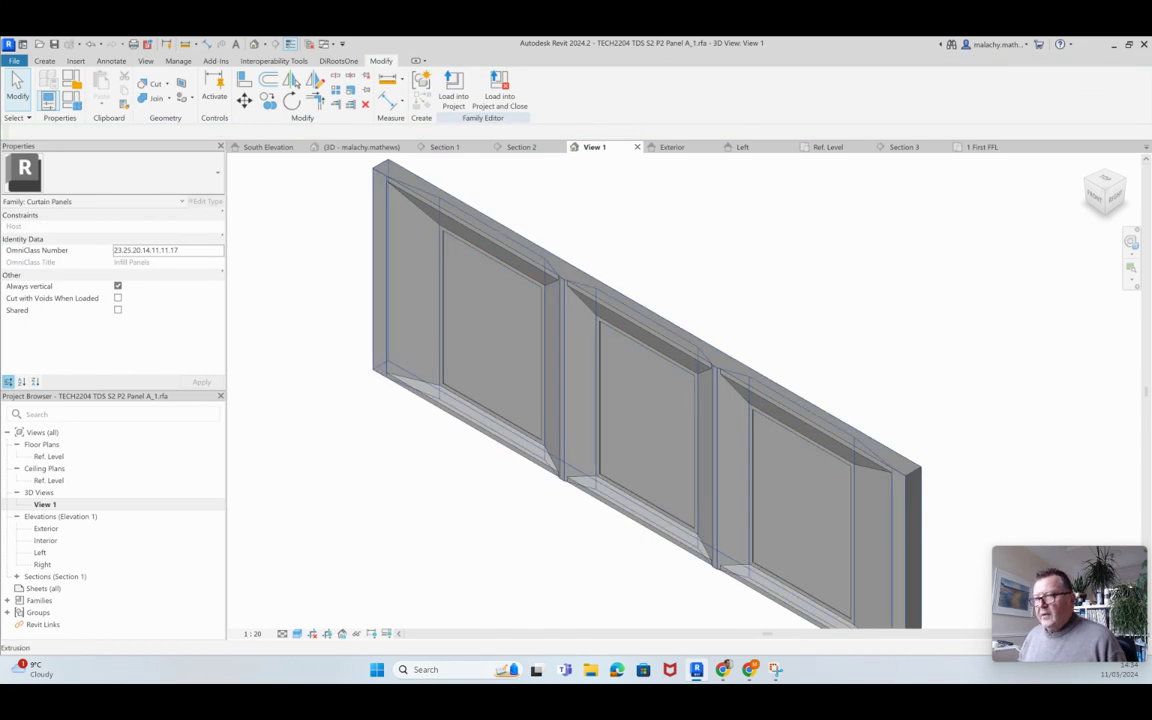
click(44, 61)
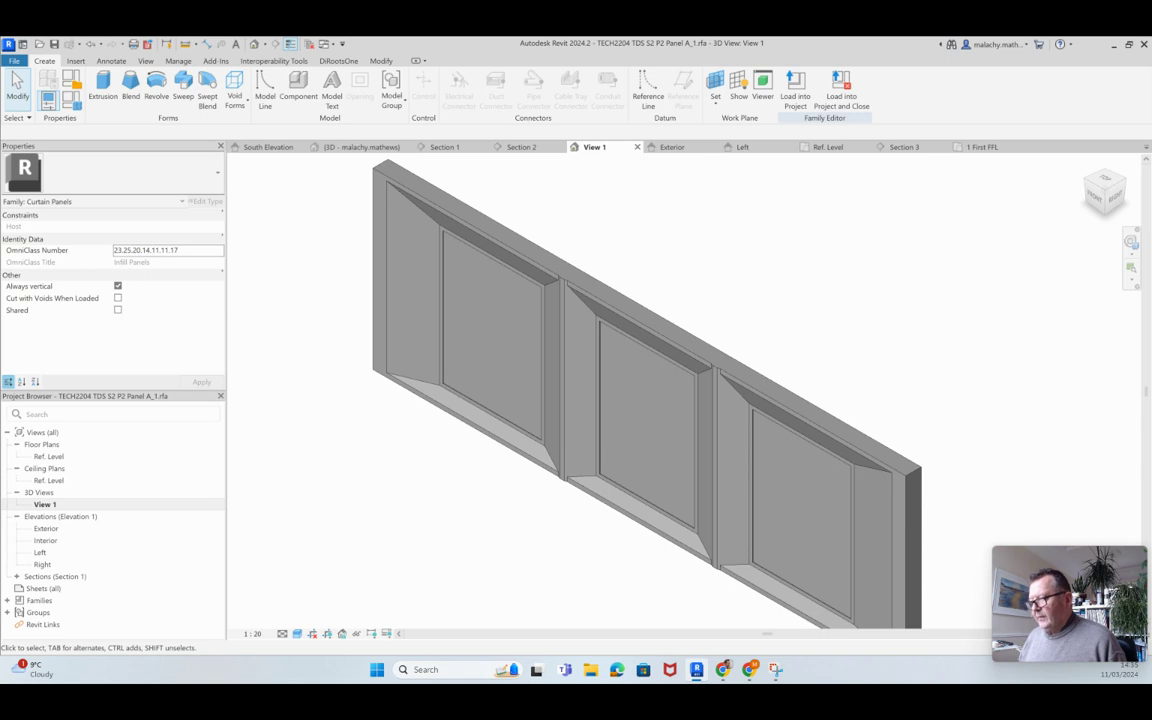
scroll(345, 425, down, 3)
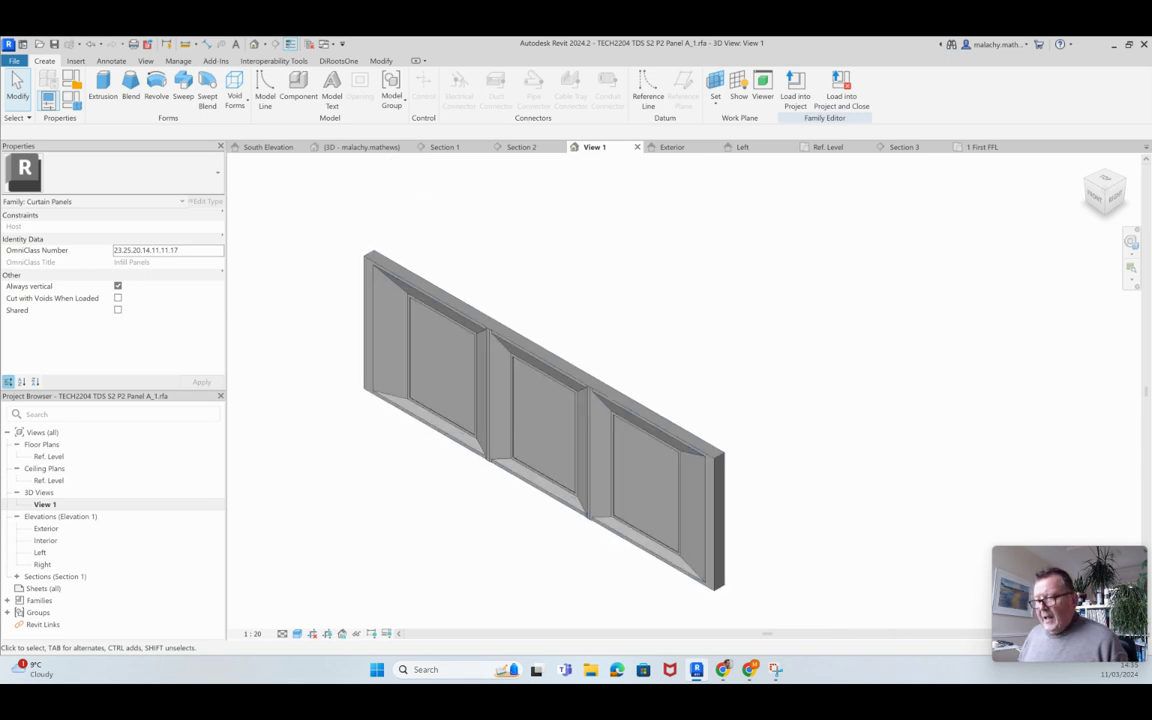
click(733, 578)
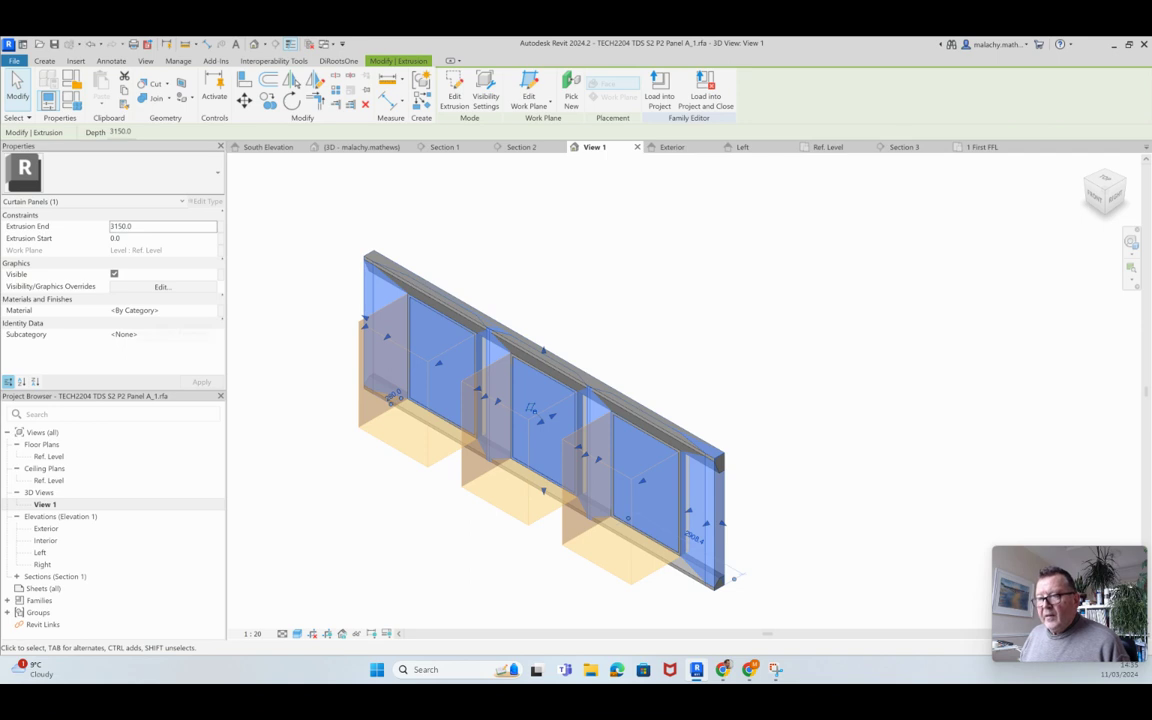
click(219, 310)
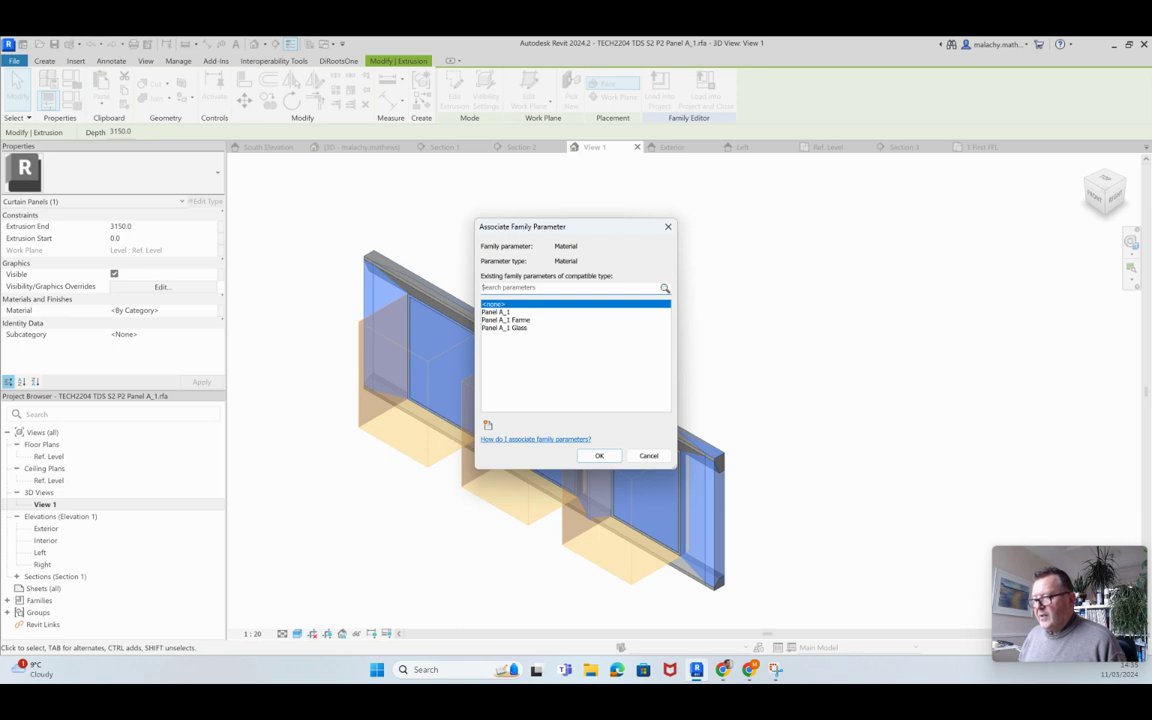
key(Escape)
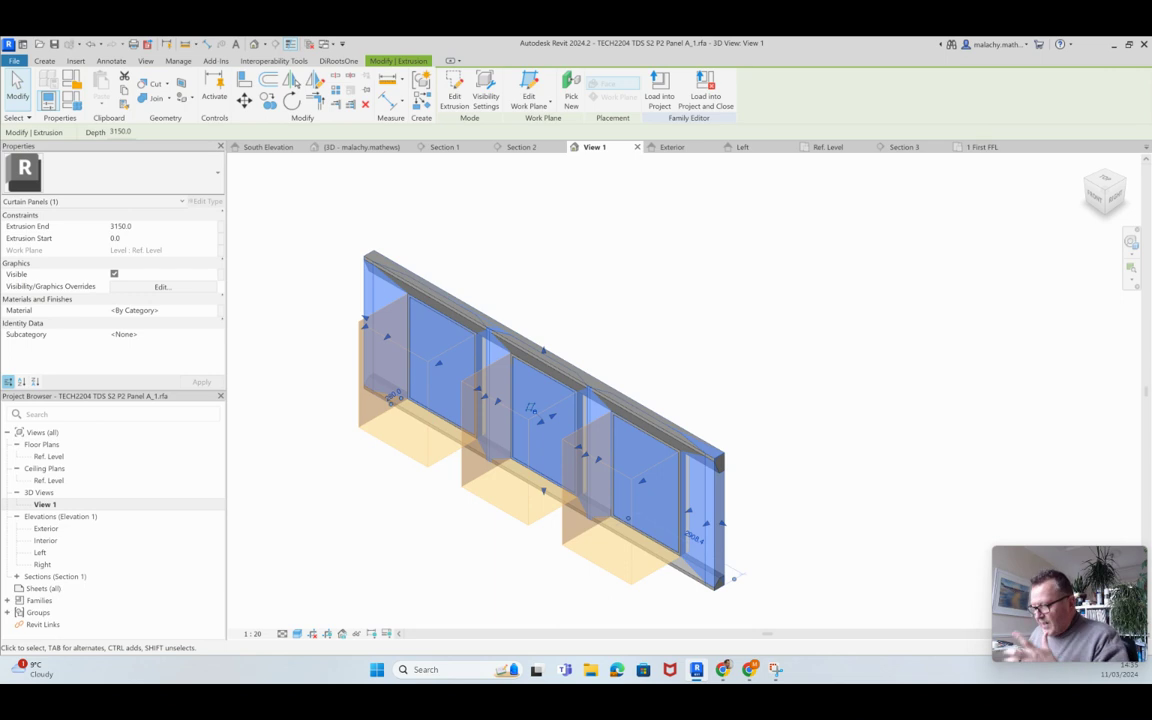
key(Escape)
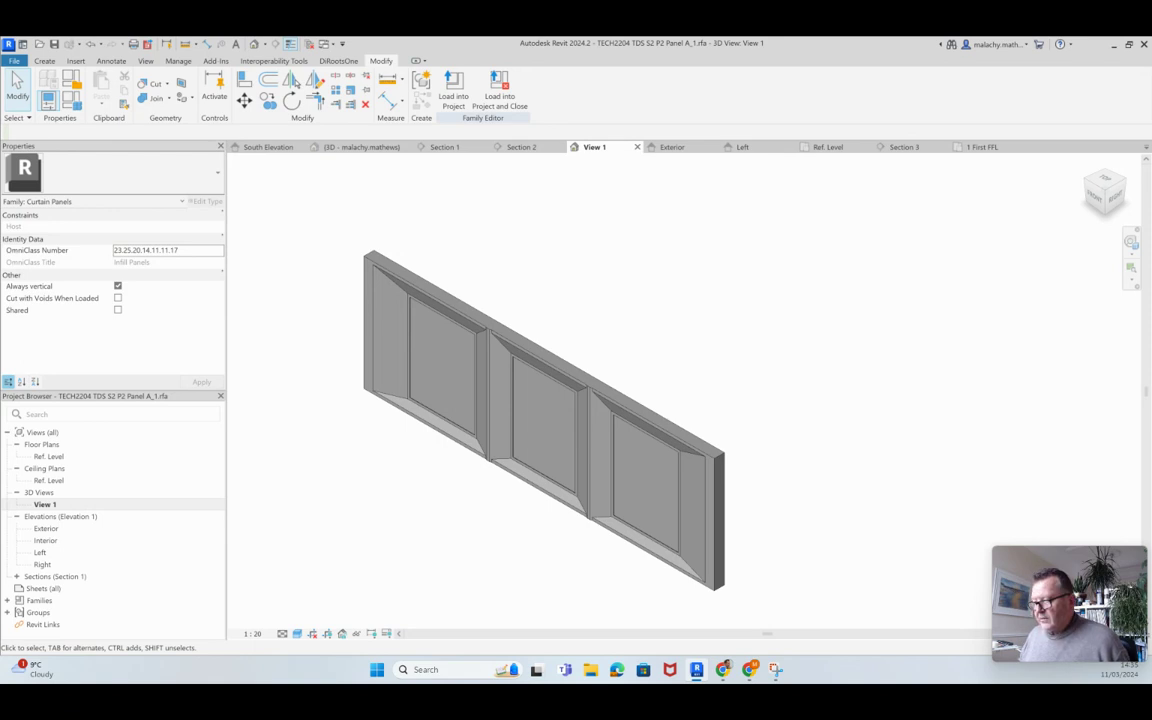
scroll(640, 390, up, 2)
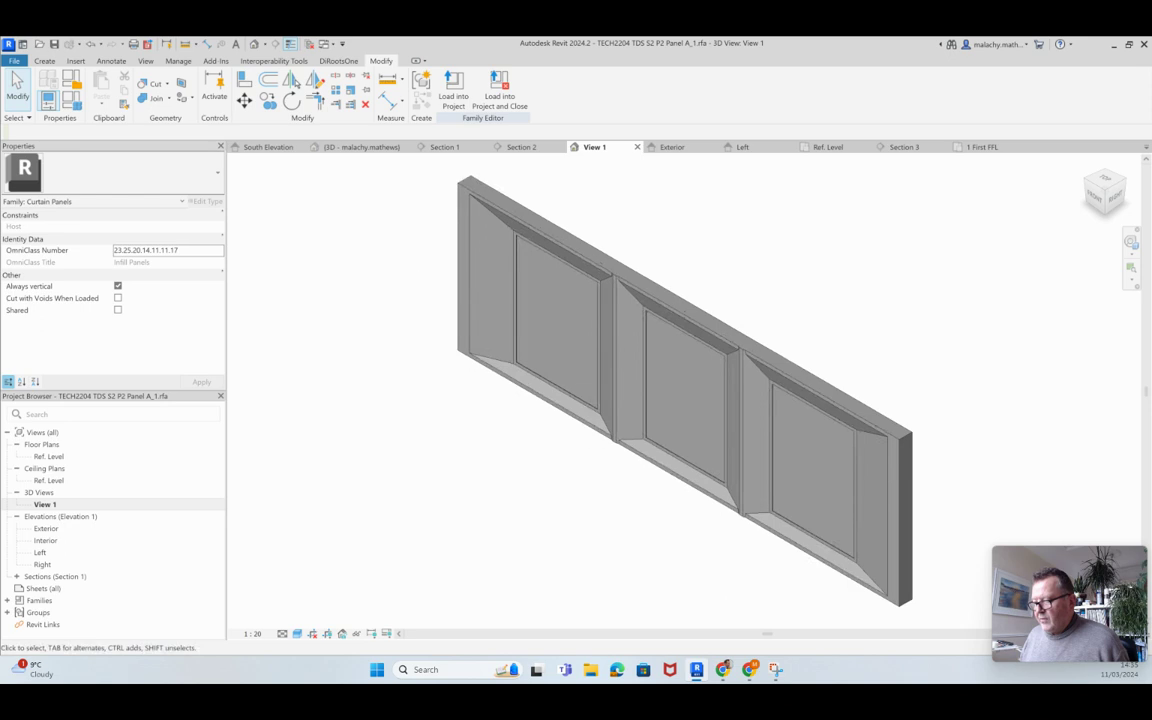
scroll(680, 390, down, 1)
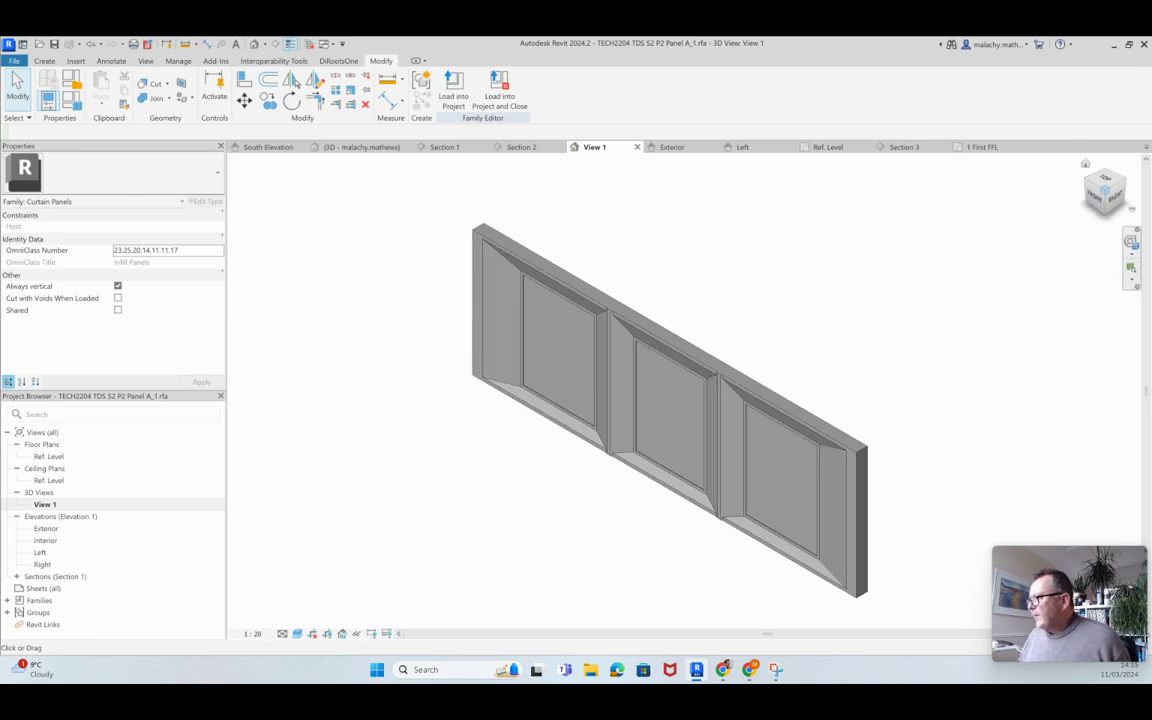
drag(1105, 190, 972, 164)
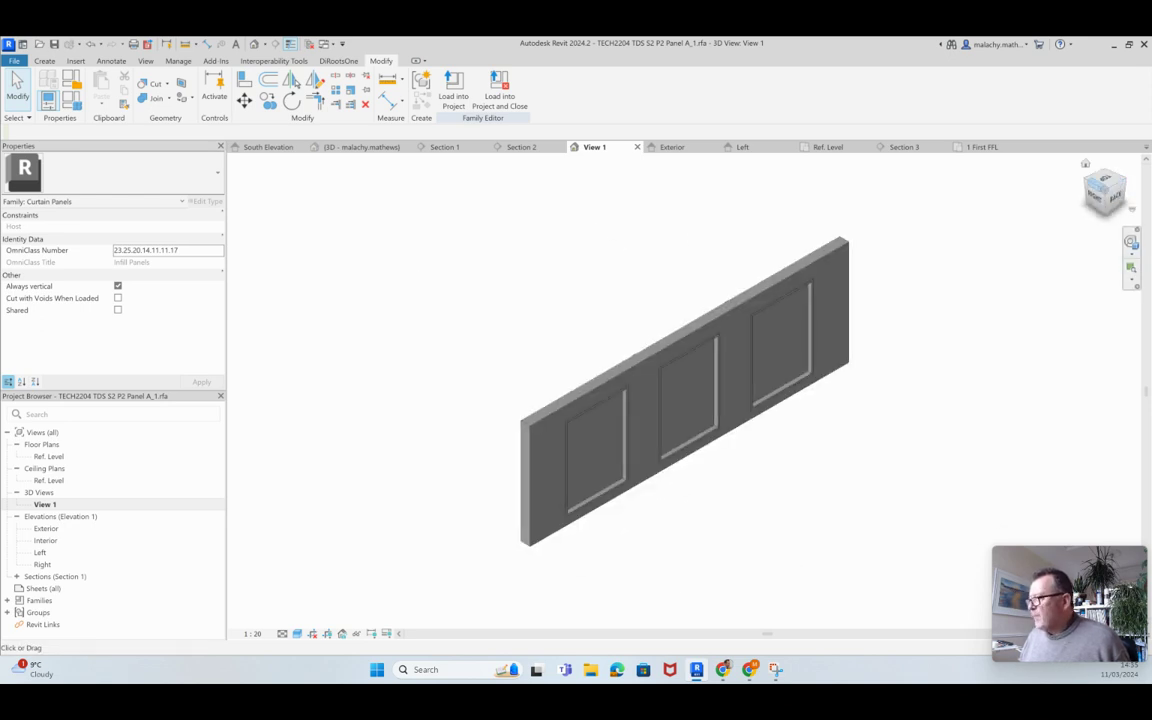
shift+middle_drag(985, 166, 1005, 182)
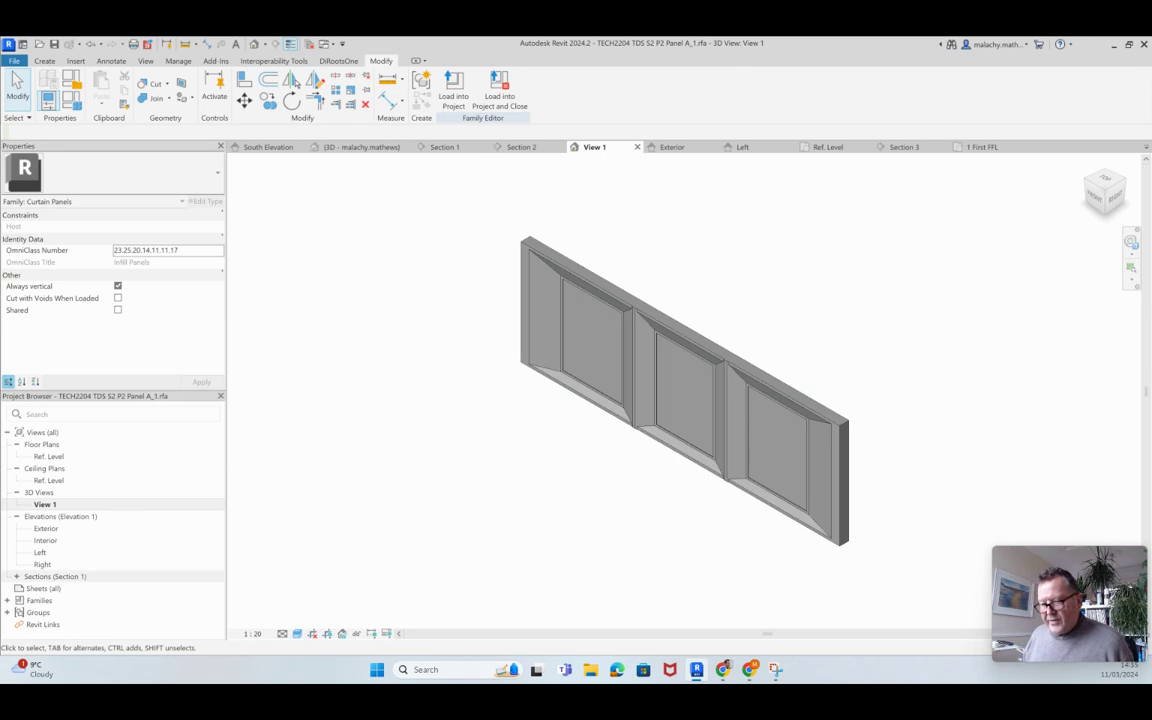
double_click(55, 576)
- In the family's Section 1, stretch the thin extrusion's top up to the sweep's midpoint
double_click(49, 588)
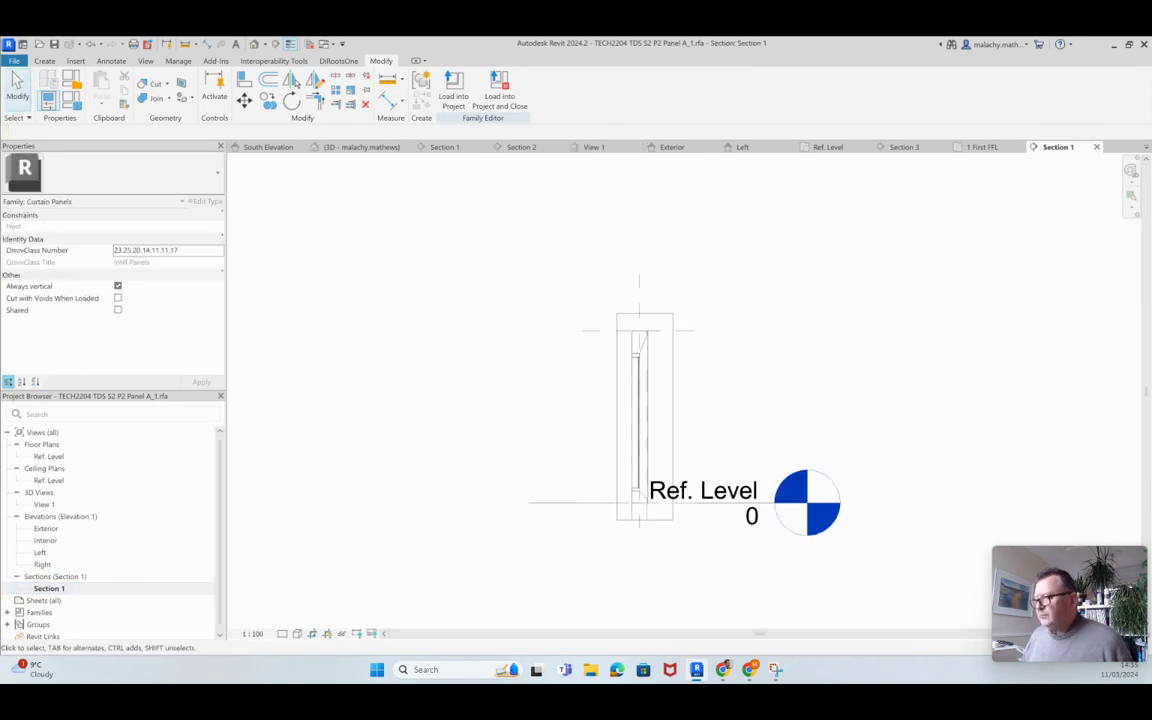
scroll(682, 461, up, 4)
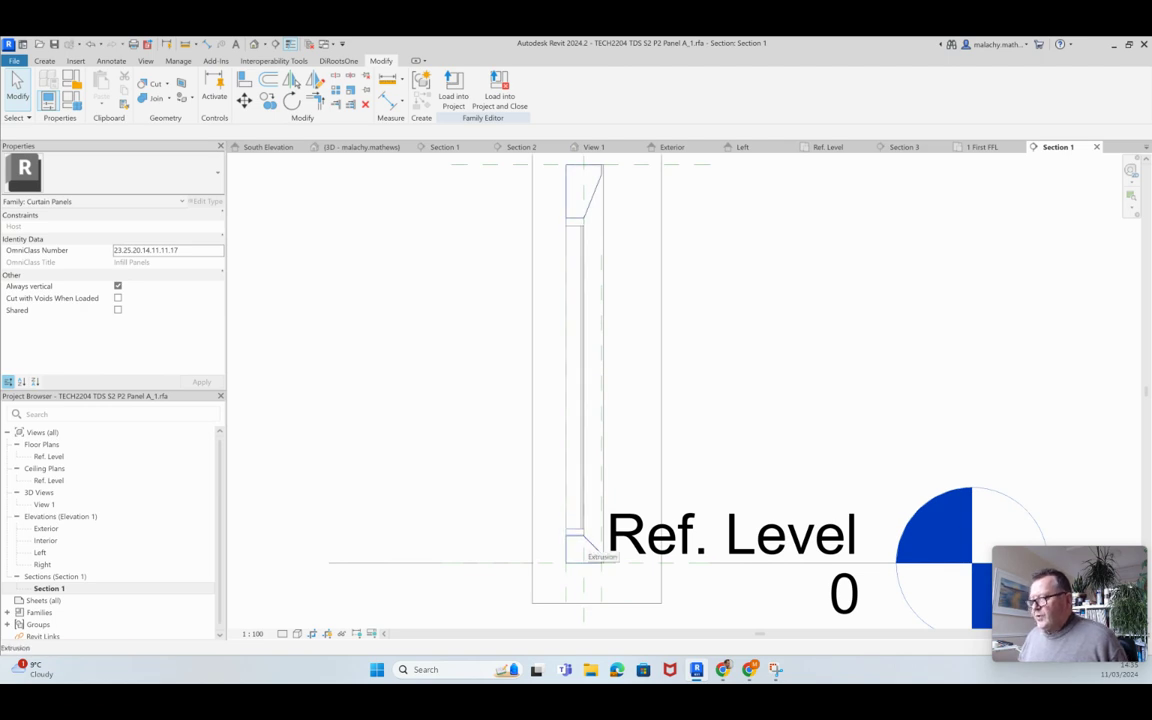
click(590, 548)
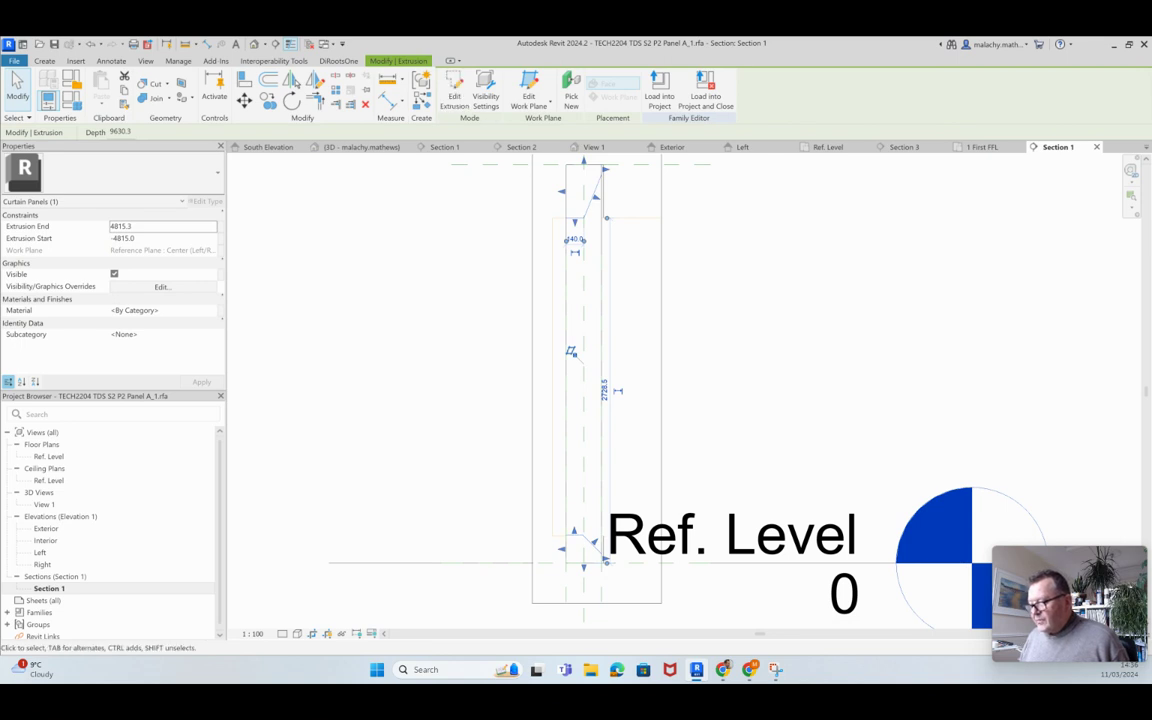
scroll(572, 540, up, 2)
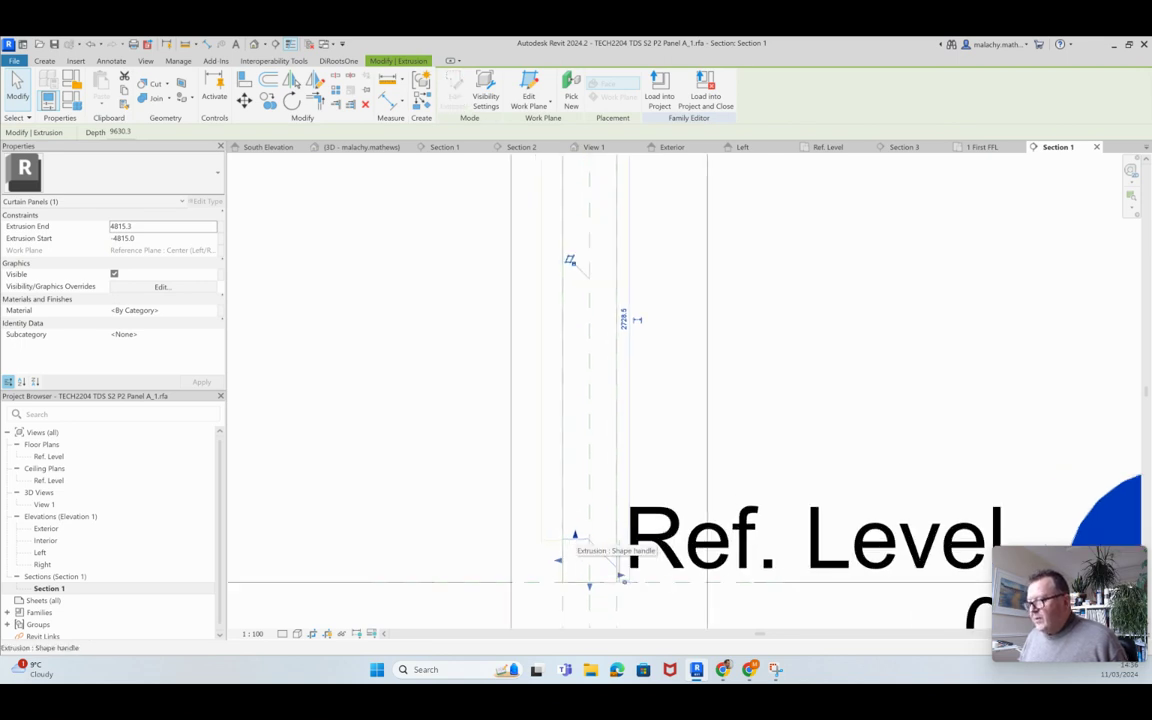
scroll(585, 545, down, 2)
scroll(575, 200, up, 3)
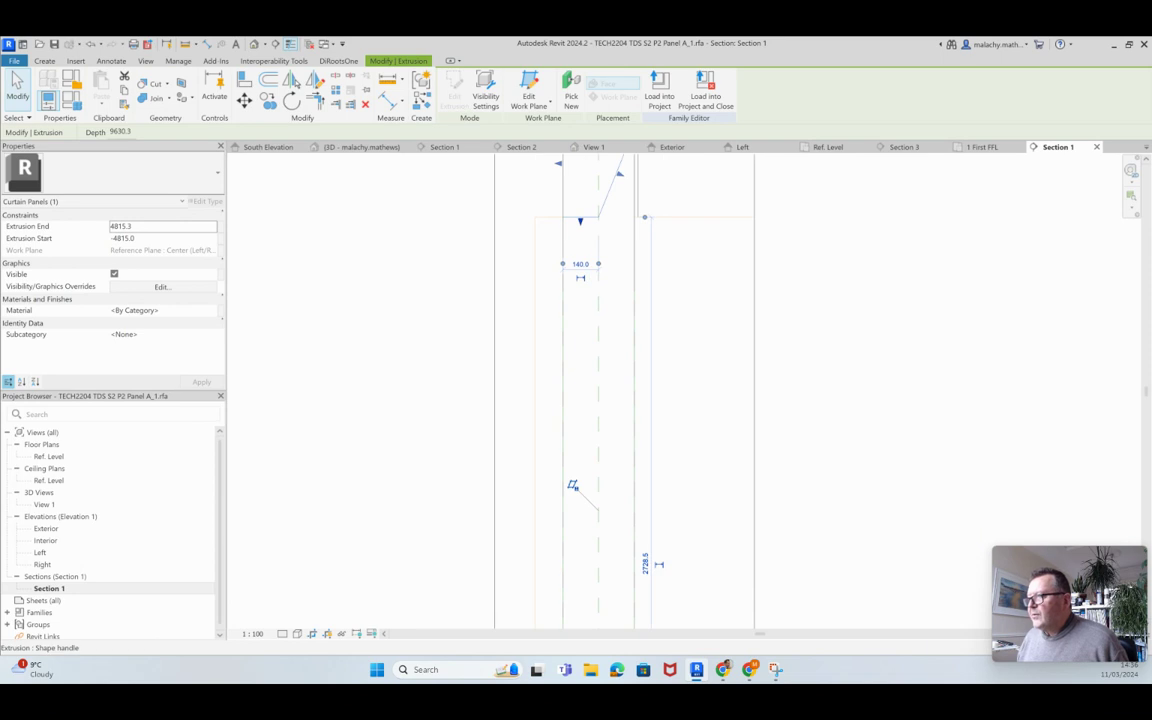
drag(572, 485, 586, 379)
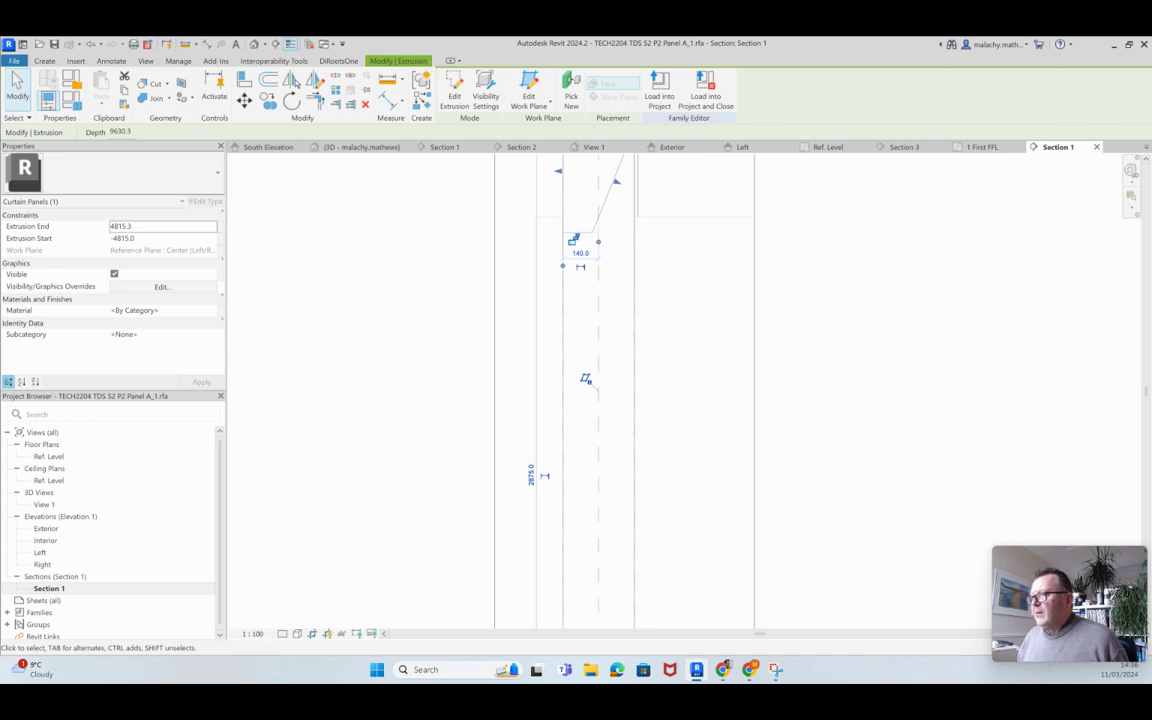
key(Escape)
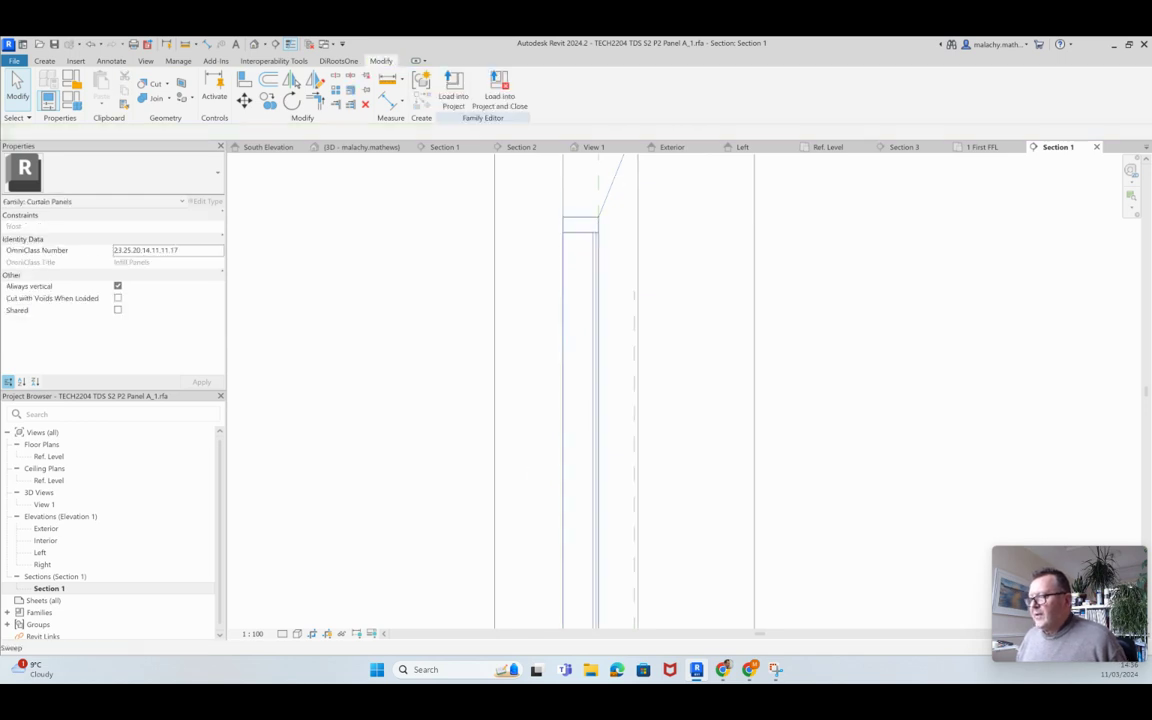
click(580, 420)
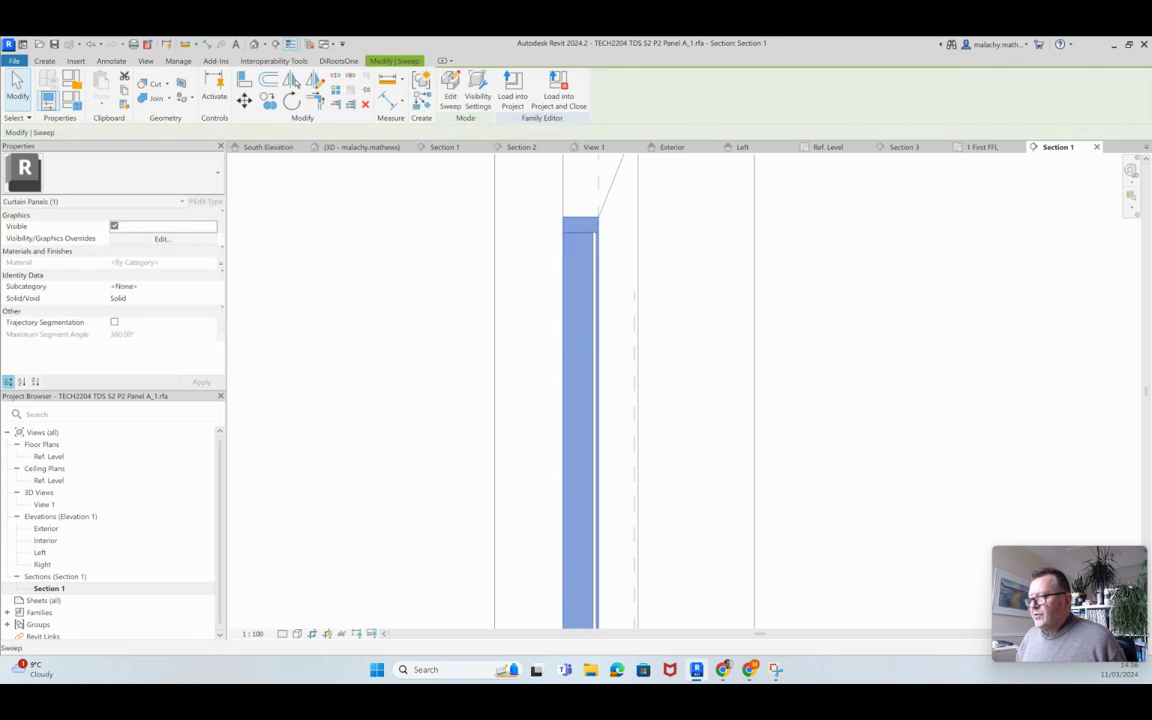
key(Escape)
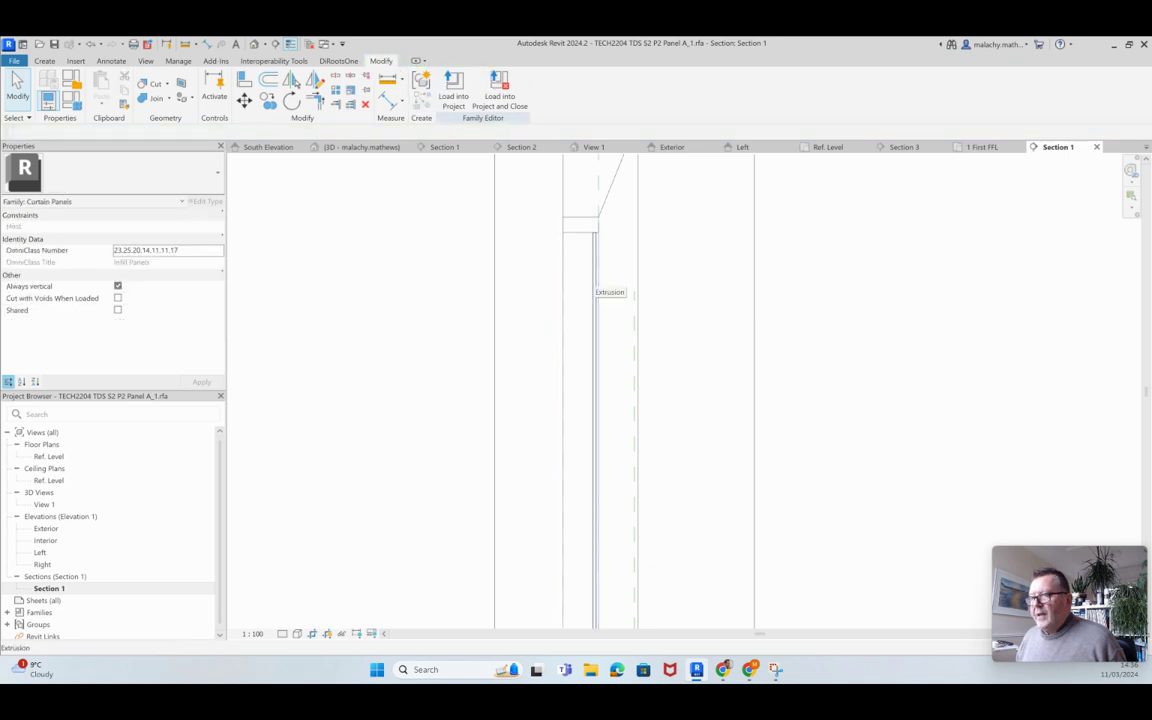
double_click(536, 390)
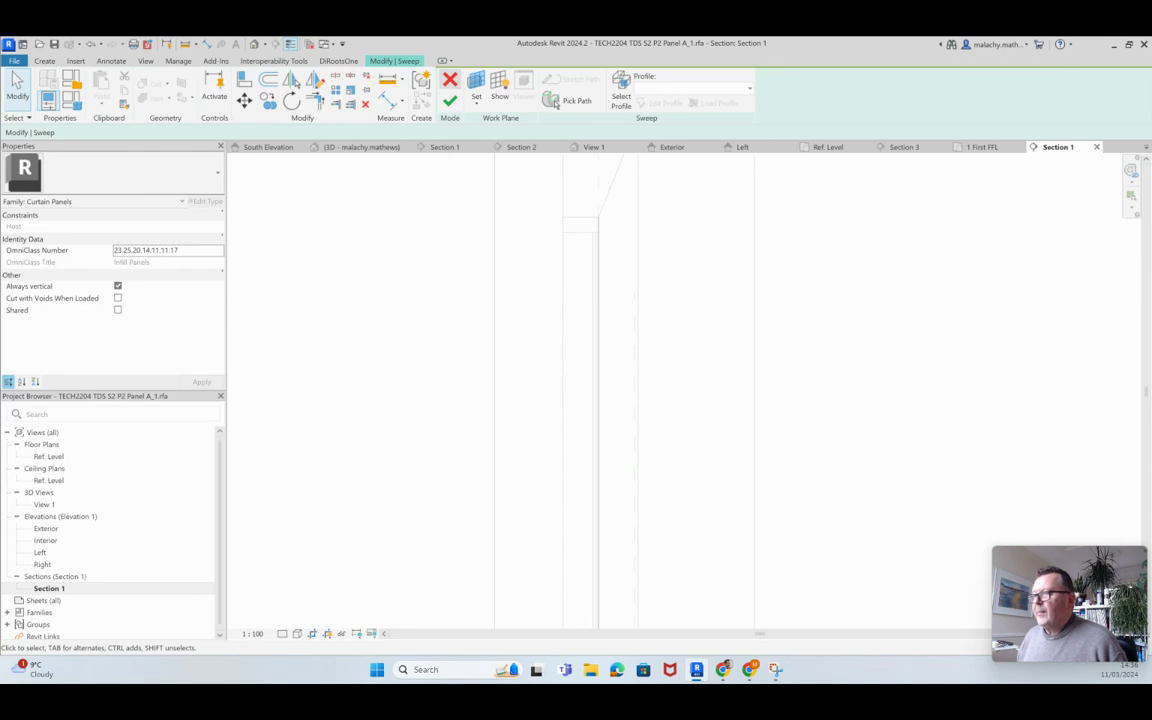
click(450, 101)
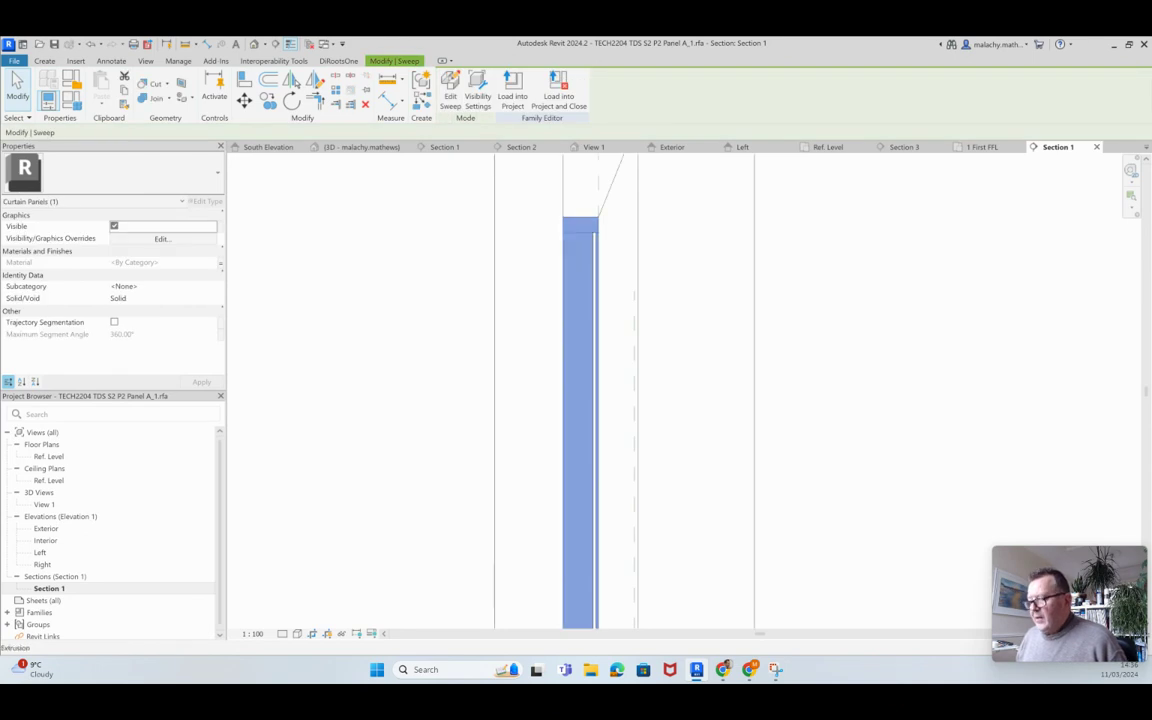
key(Escape)
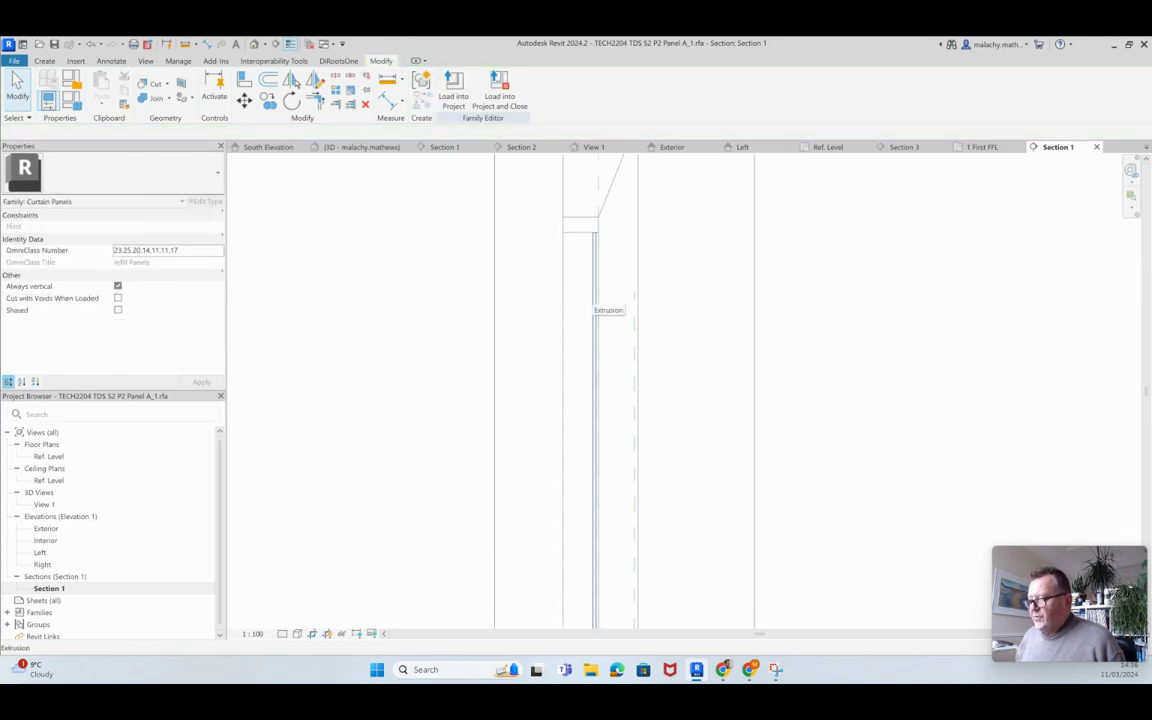
click(581, 418)
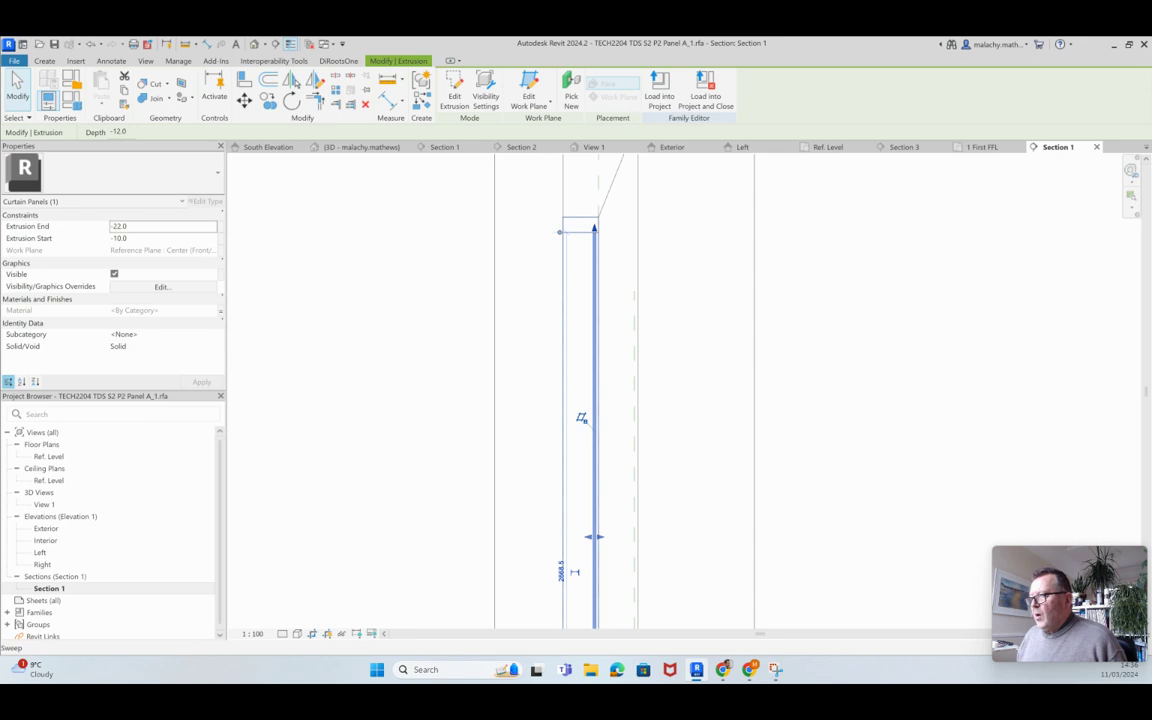
key(Escape)
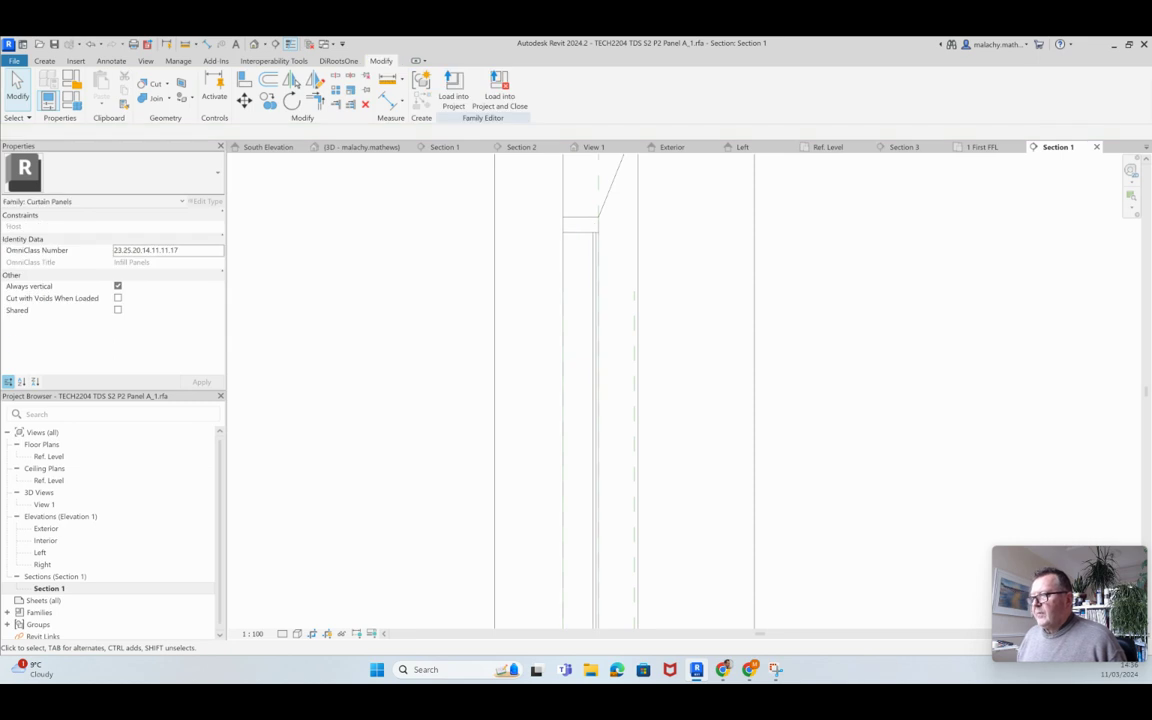
scroll(581, 417, down, 4)
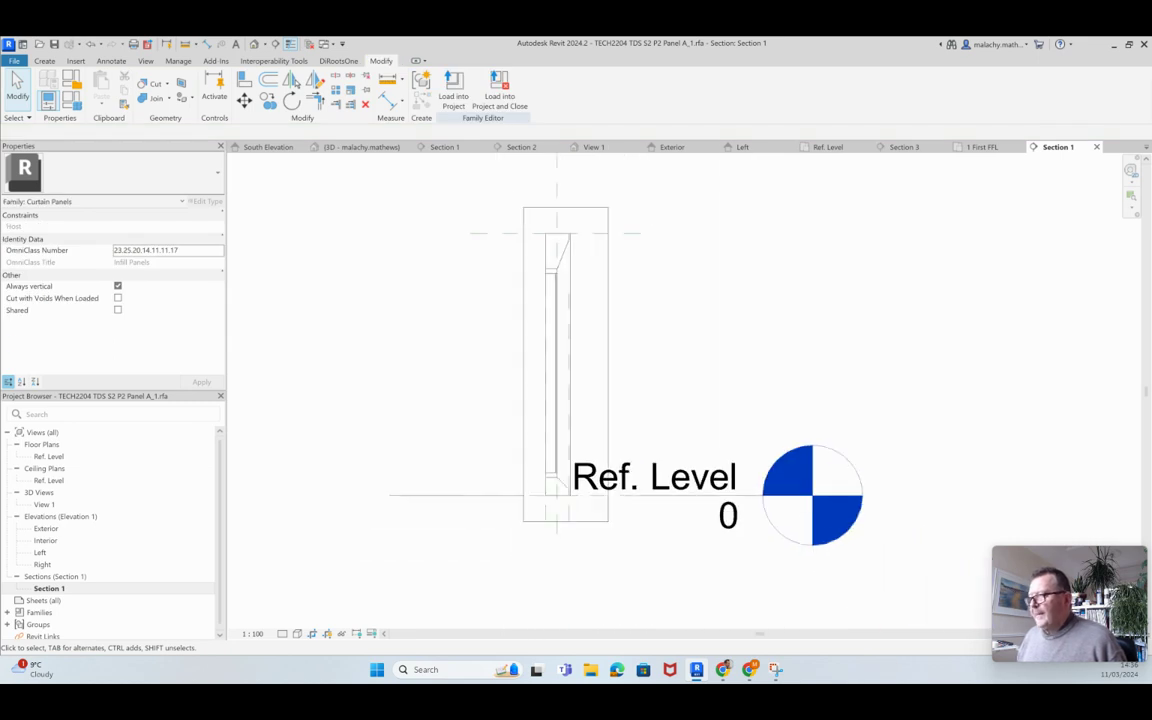
click(453, 85)
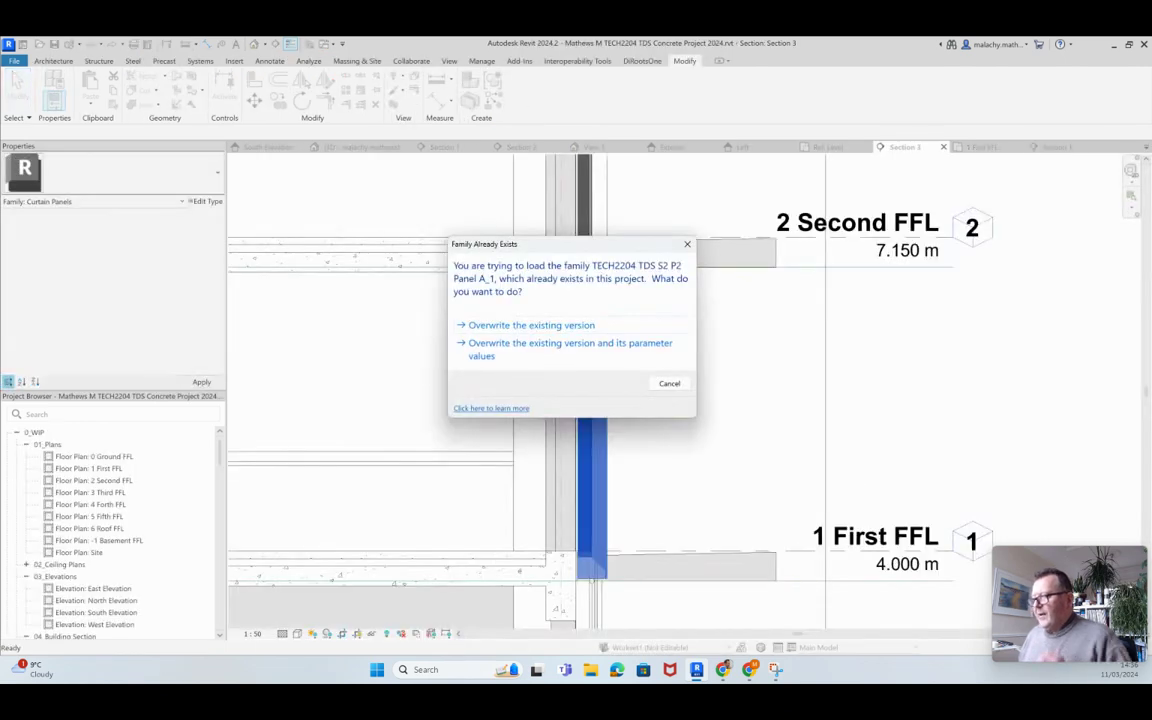
- Overwrite the existing panel family on reload, then switch to the building's 3D view
key(Return)
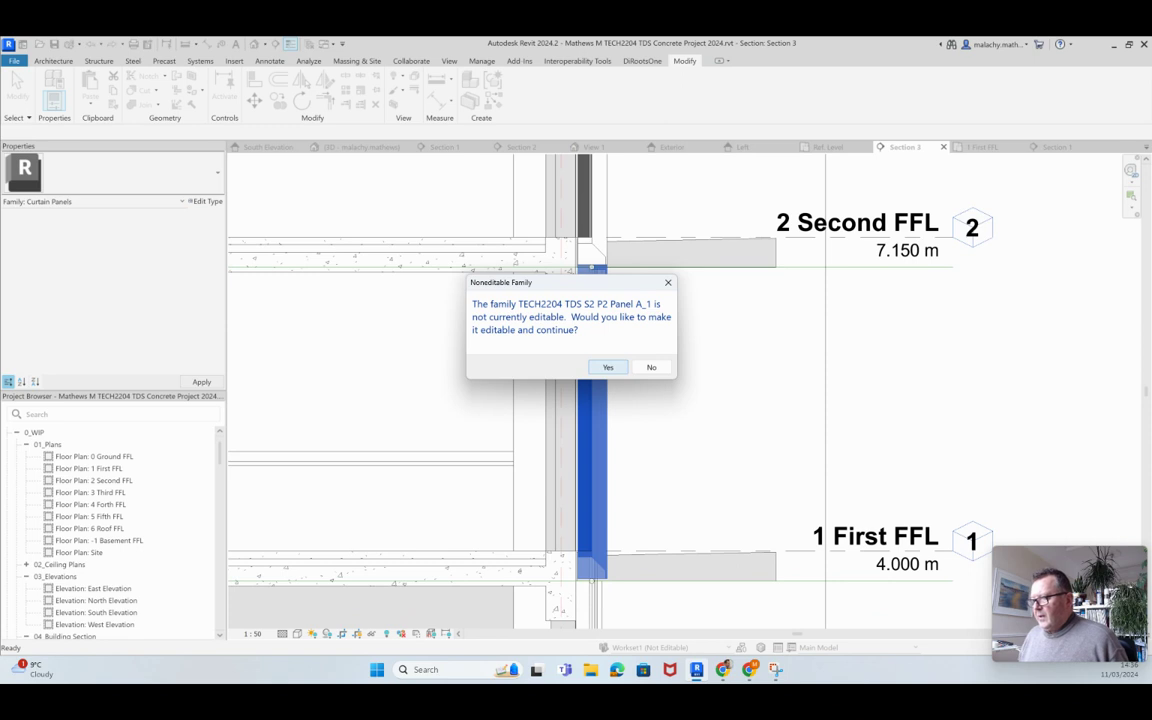
key(Return)
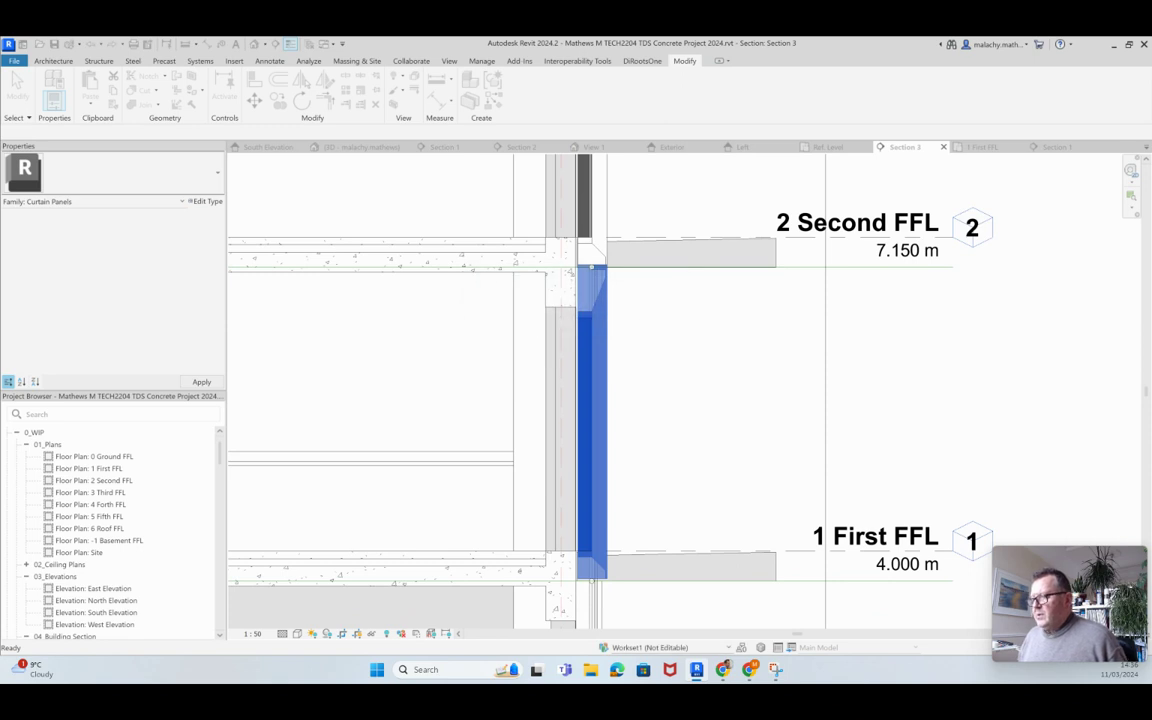
scroll(583, 316, up, 5)
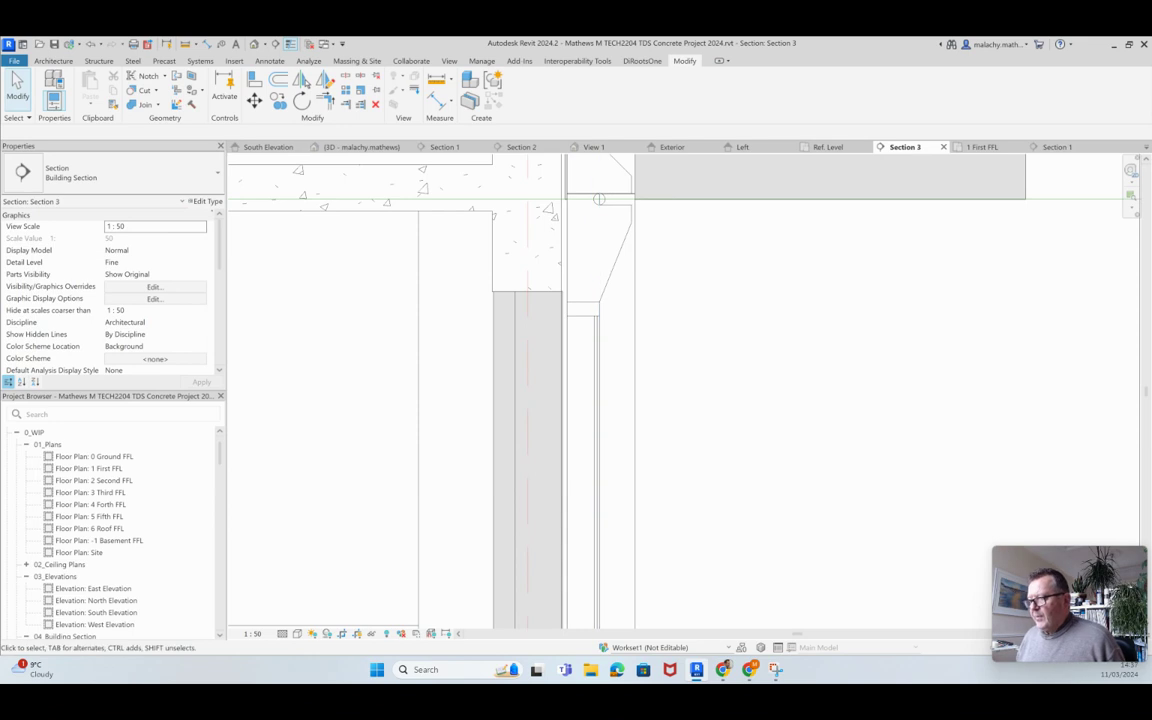
scroll(674, 354, down, 2)
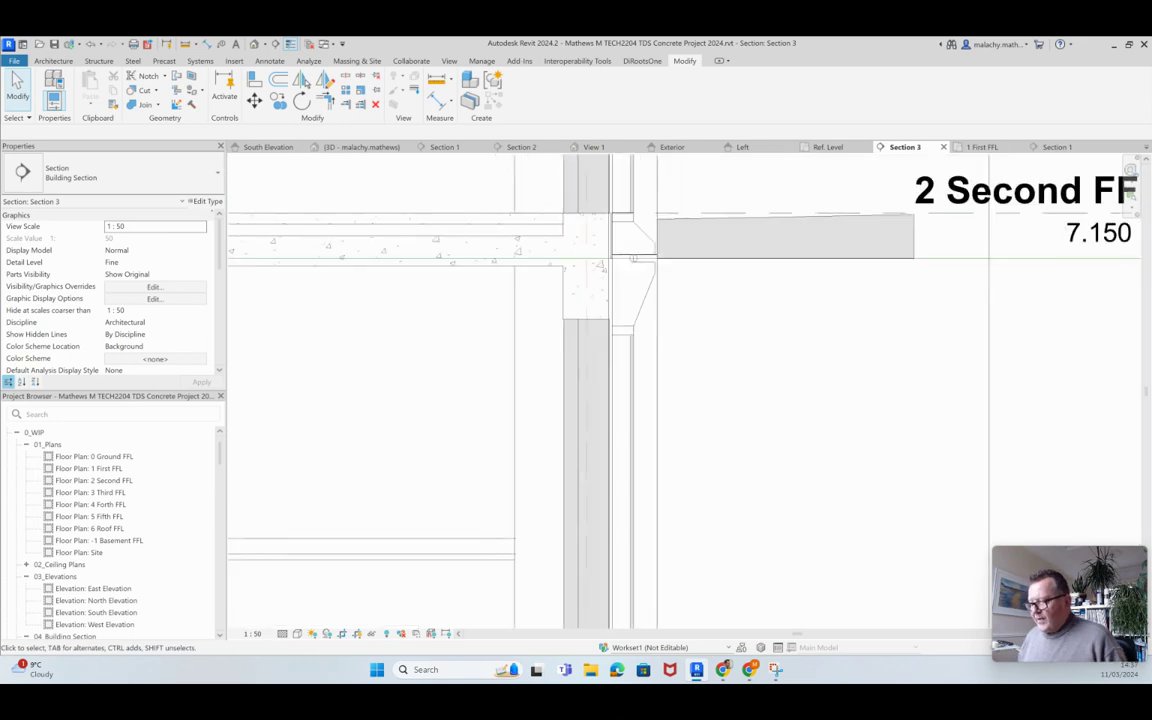
scroll(674, 354, down, 2)
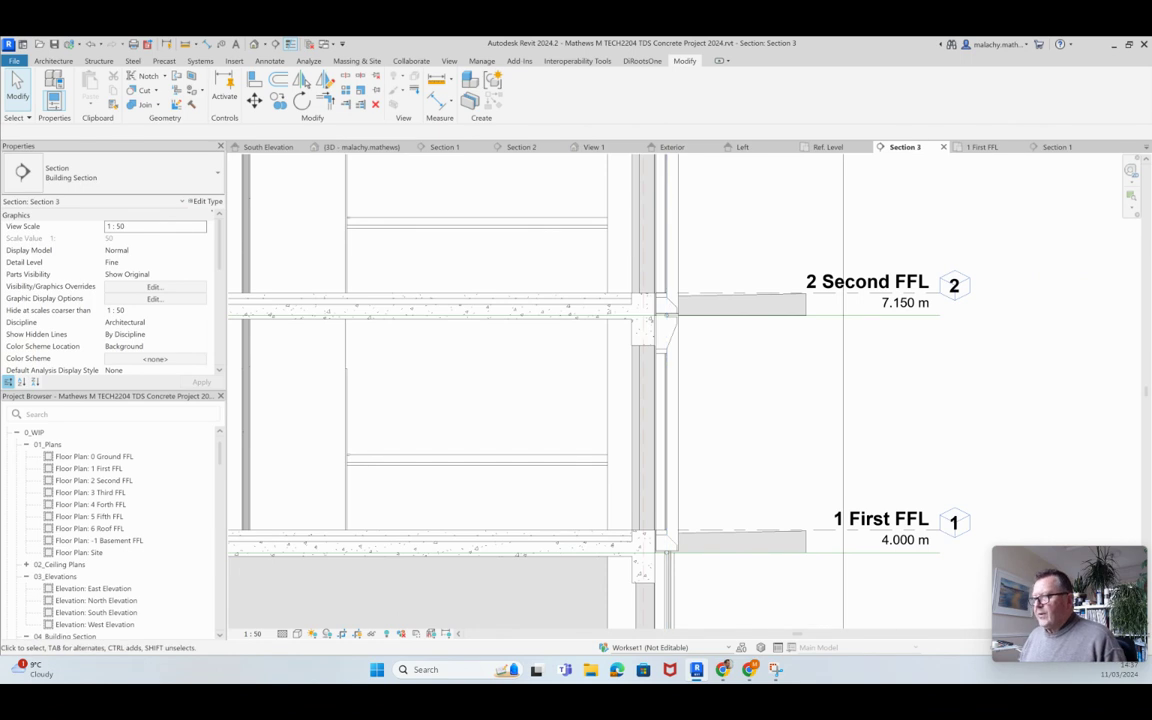
click(358, 147)
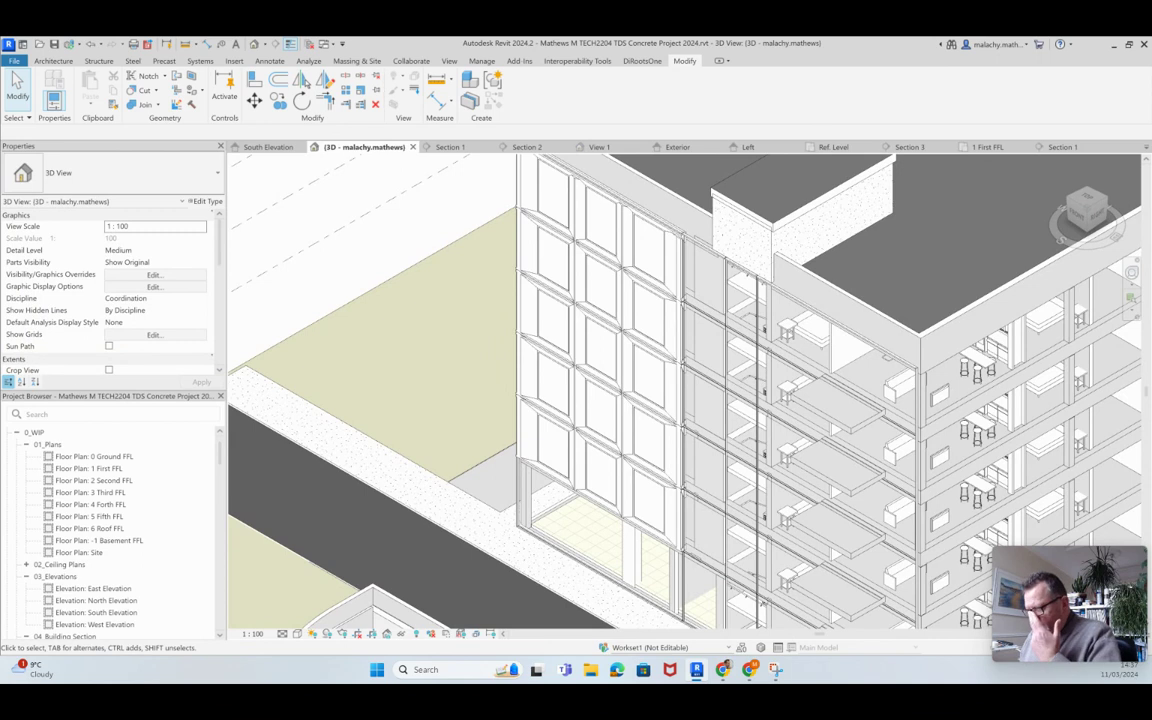
- Zoom over the reloaded curtain wall façade in 3D, then switch to the South Elevation
key(Tab)
key(Tab)
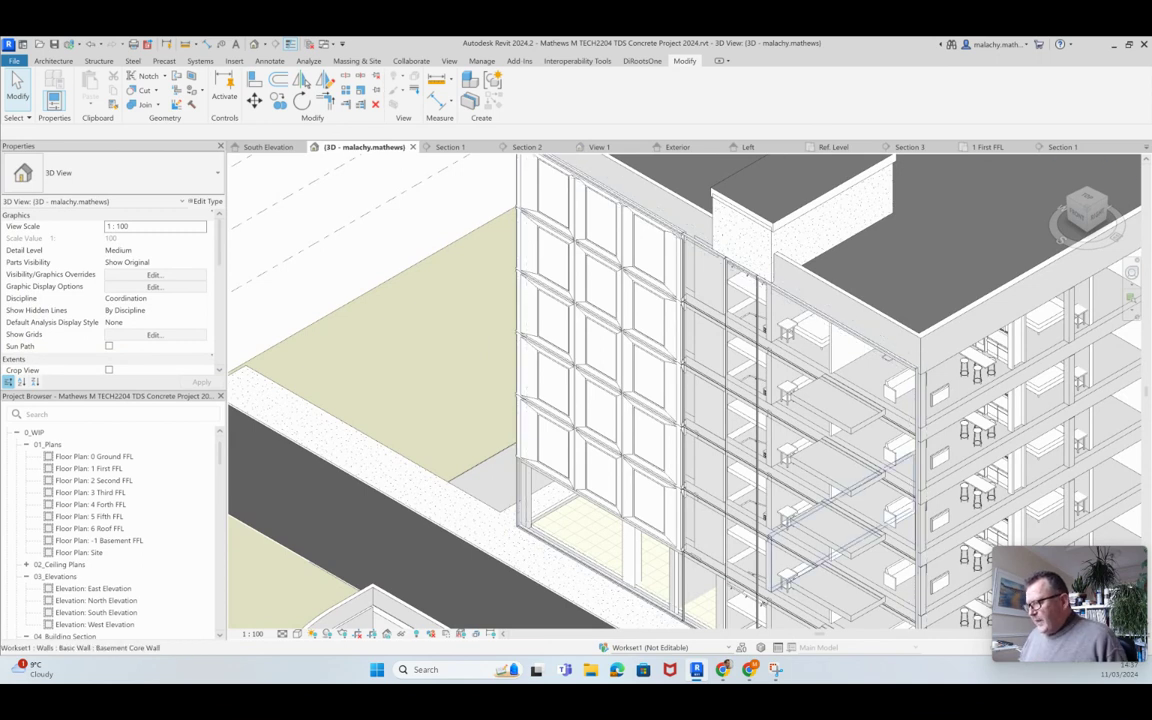
scroll(794, 550, up, 3)
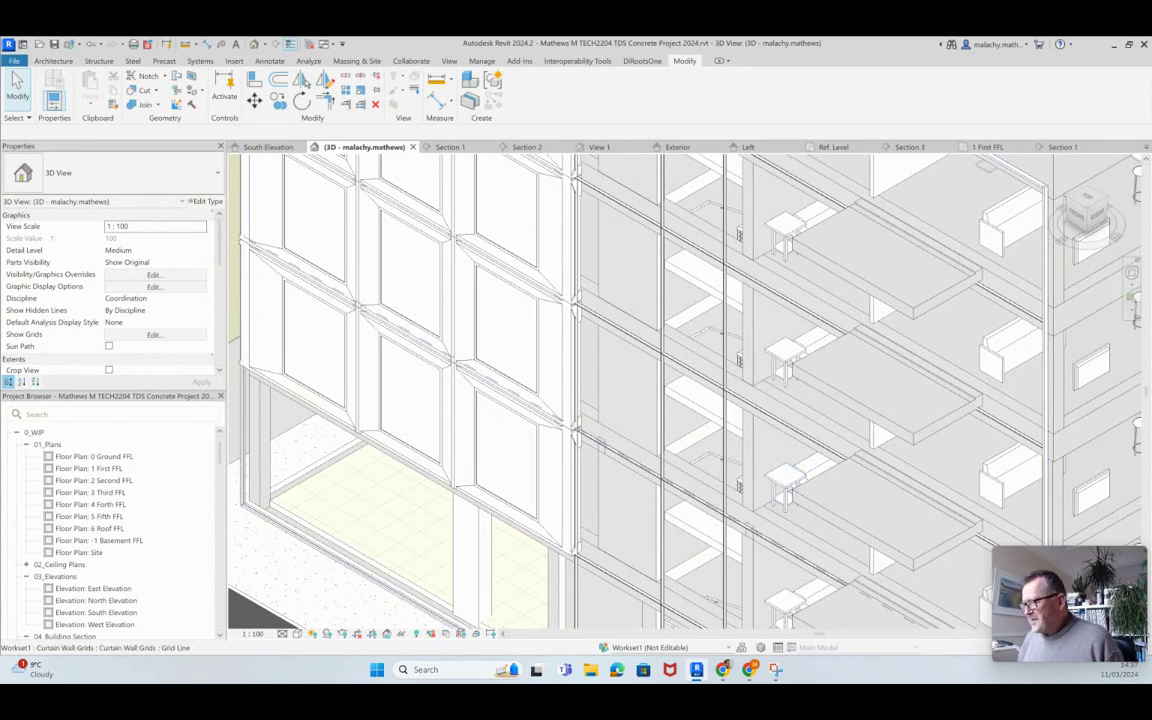
scroll(780, 553, down, 3)
scroll(690, 588, down, 2)
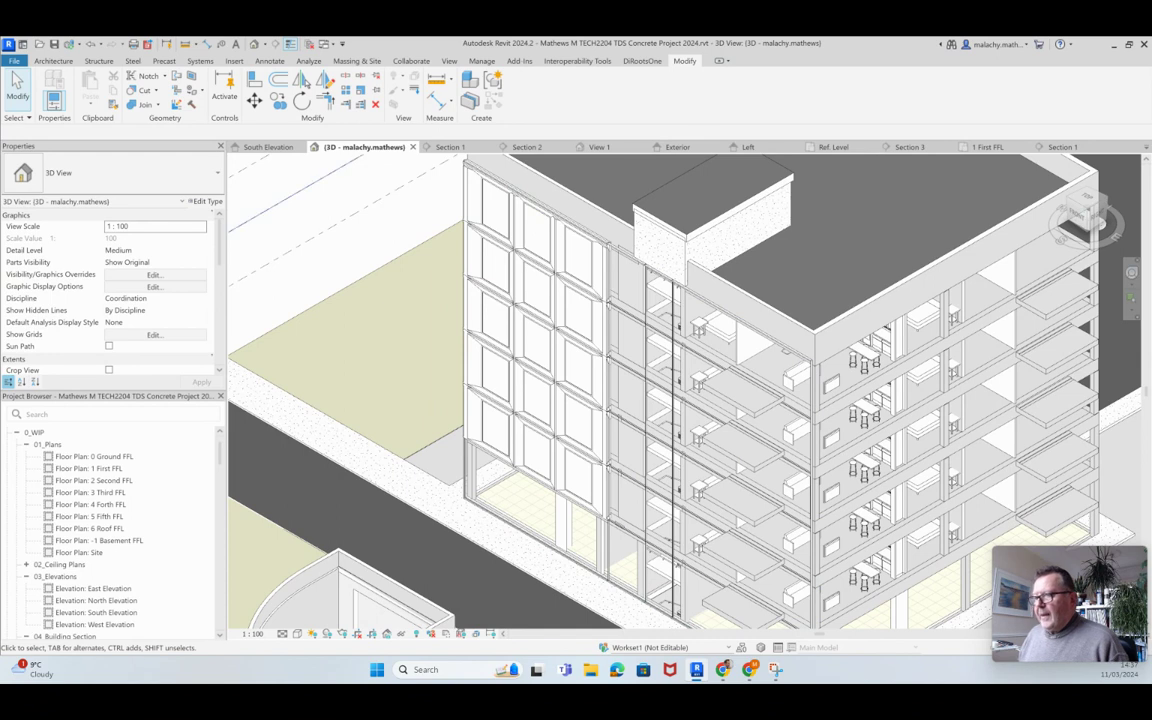
click(268, 147)
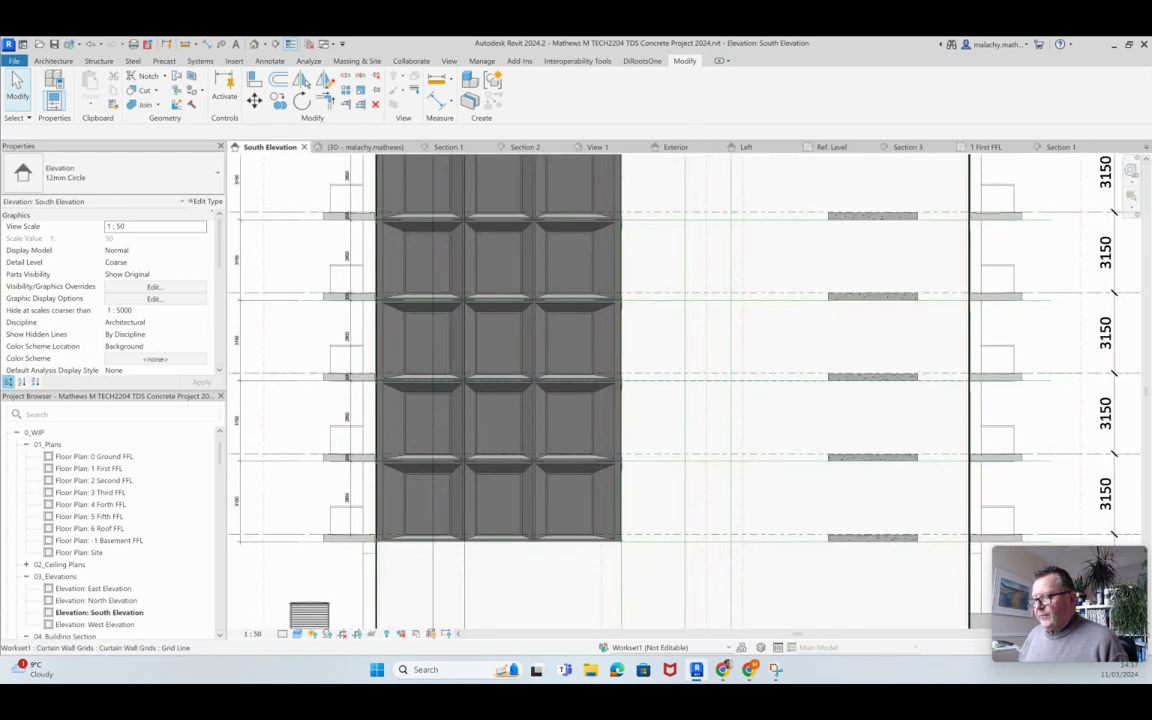
- Select the bottom-row curtain panel and open the TECH2204 TDS S2 P2 Panel A_1 type properties
click(520, 380)
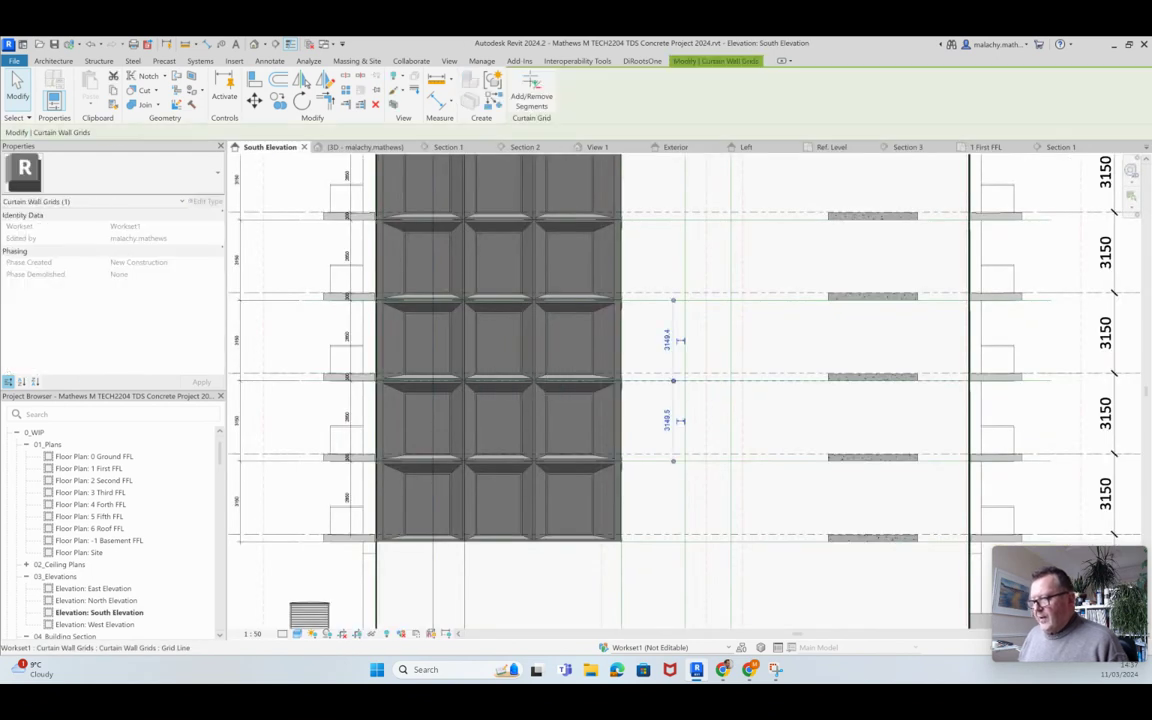
key(Escape)
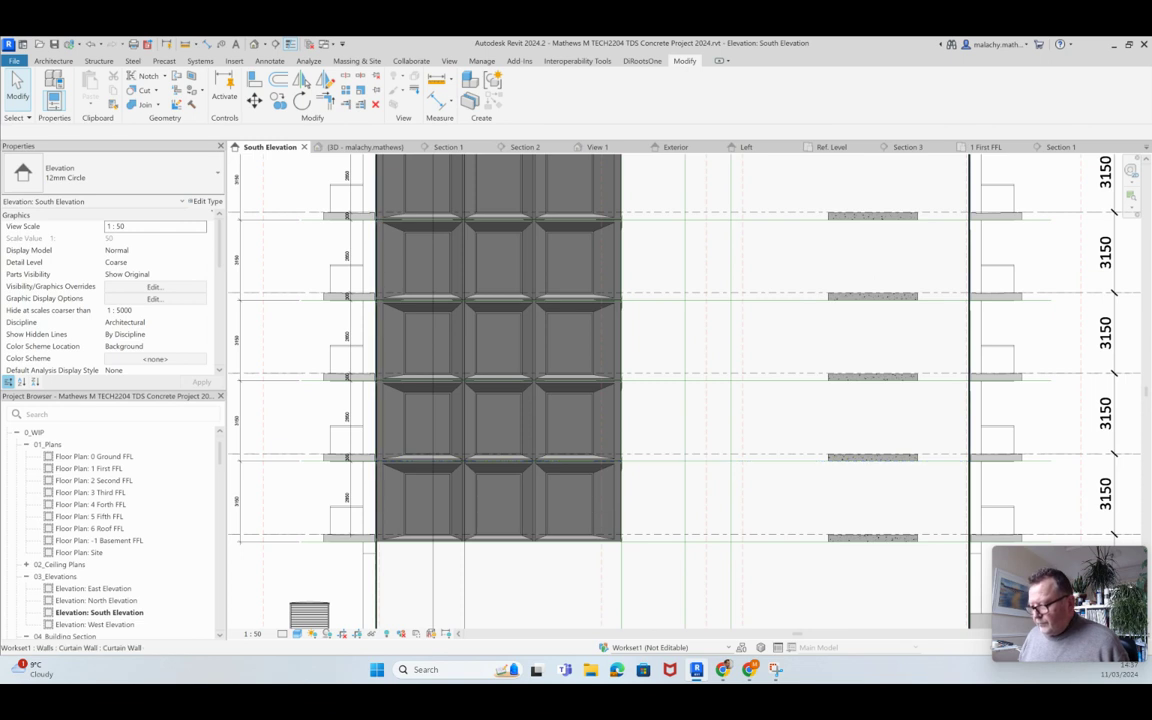
click(498, 500)
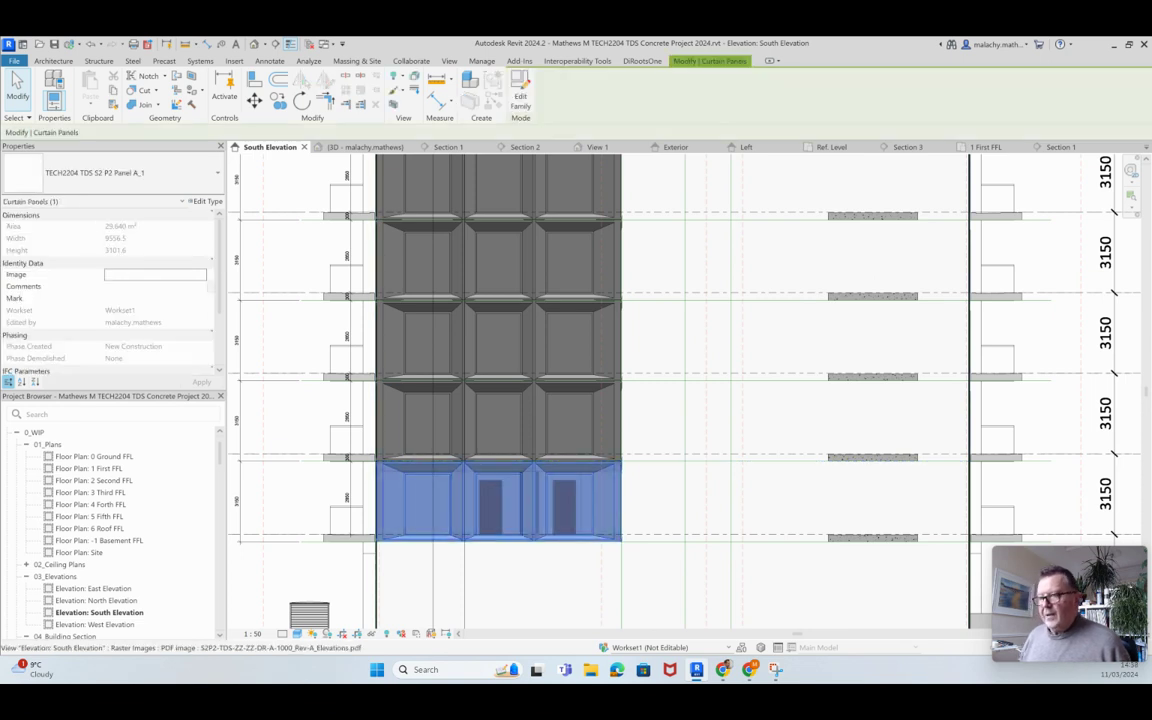
click(205, 201)
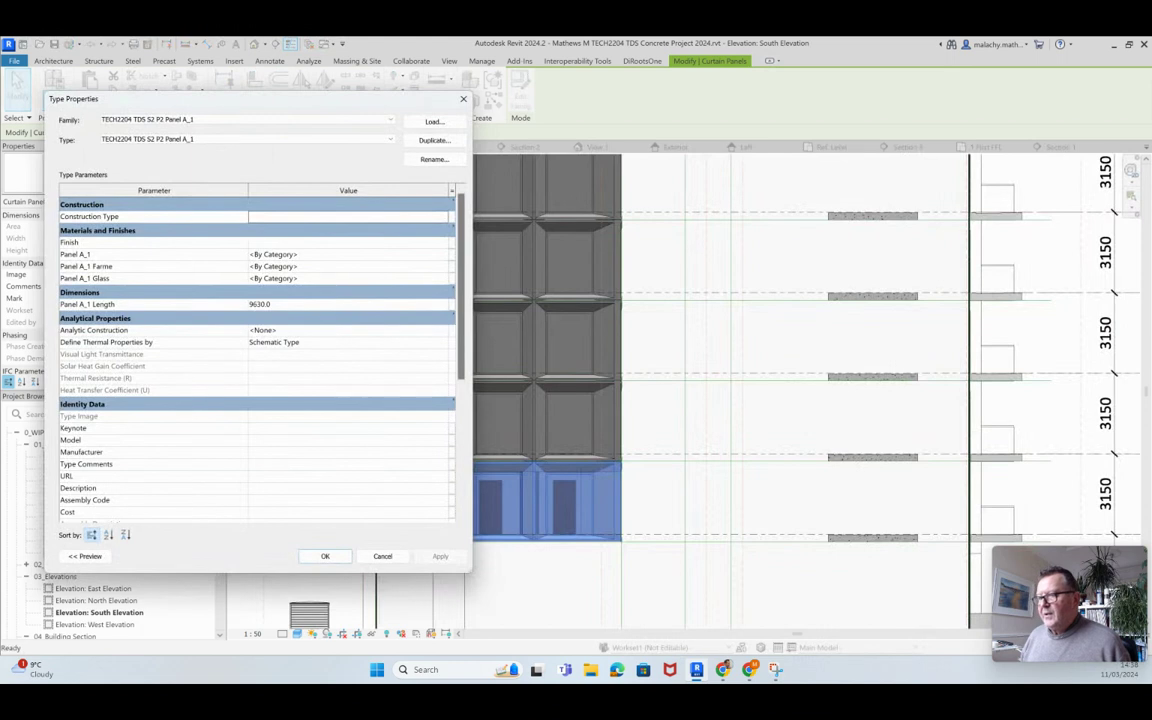
- Assign Concrete - Cast In Situ Panel as the Panel A_1 material
click(445, 278)
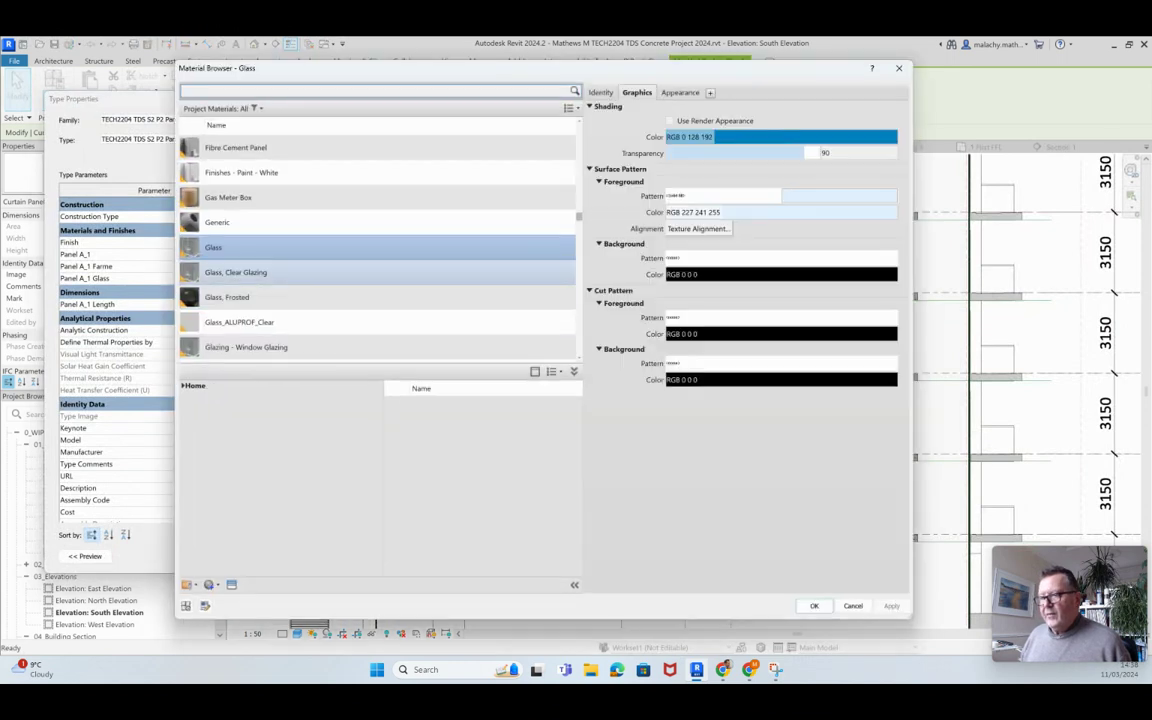
scroll(380, 260, up, 10)
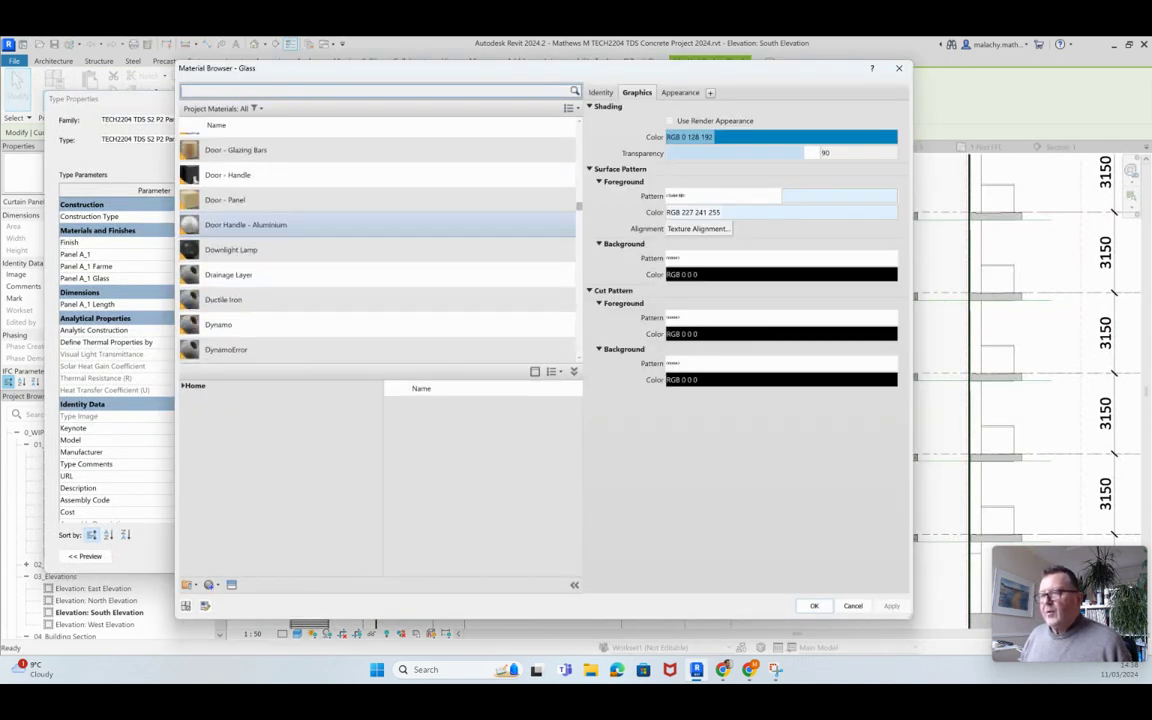
scroll(380, 240, up, 6)
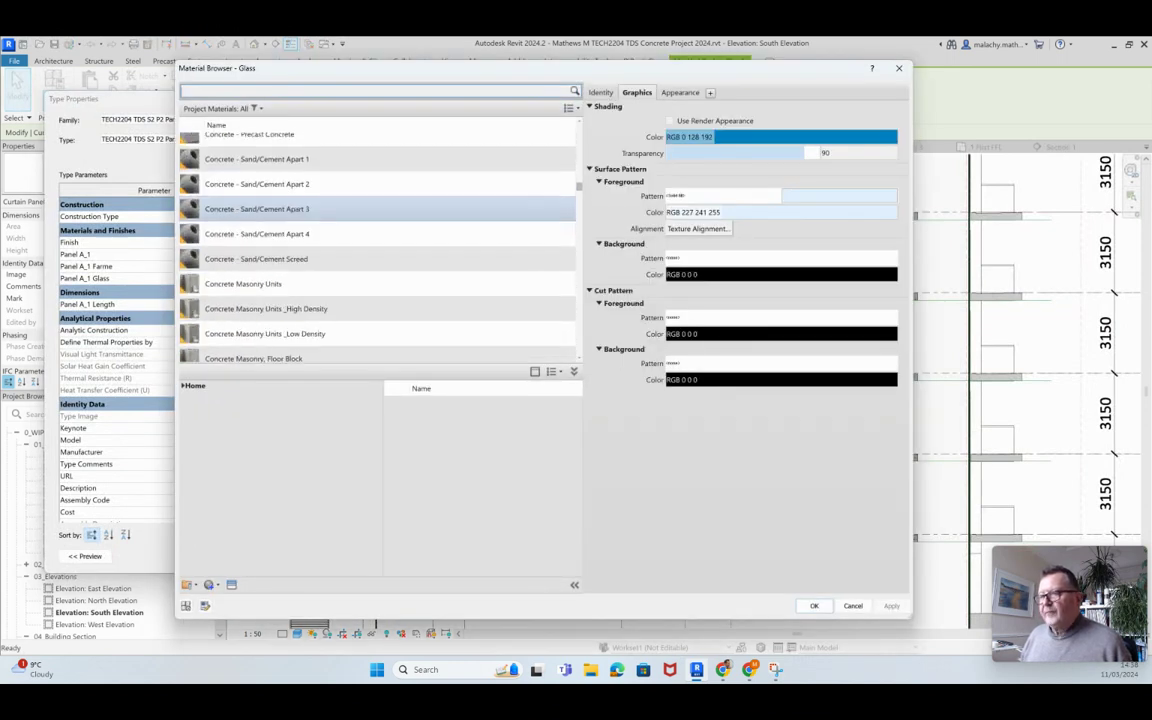
scroll(380, 240, up, 2)
scroll(380, 218, up, 2)
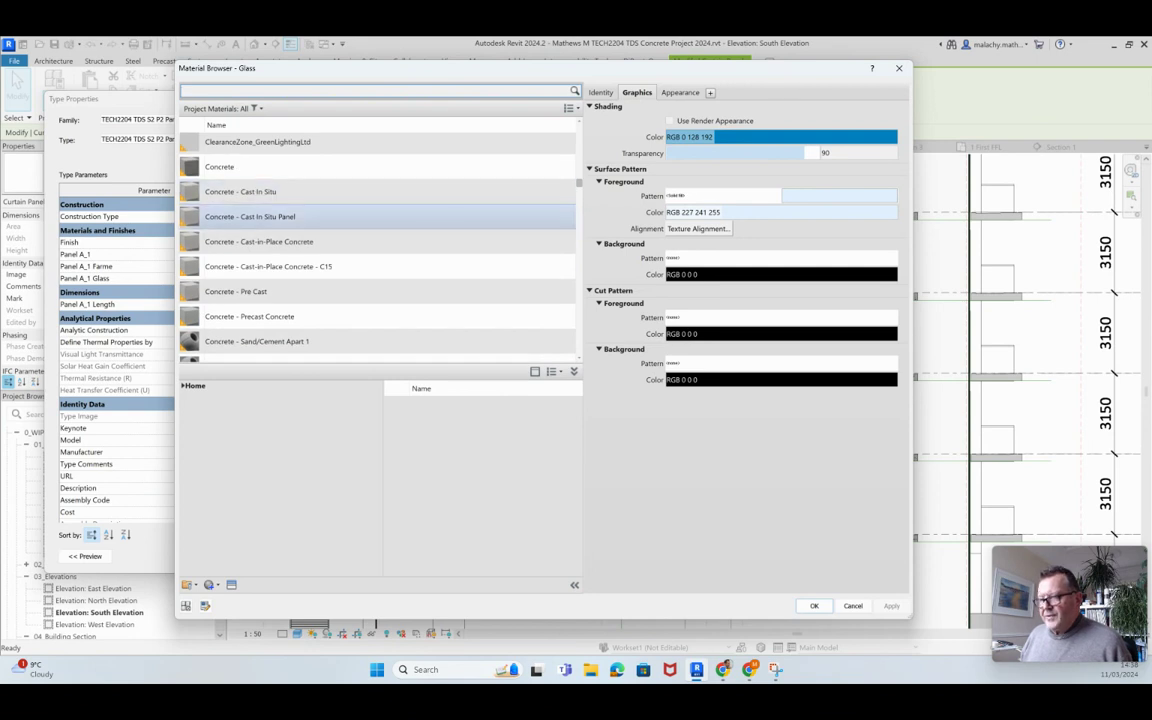
click(380, 216)
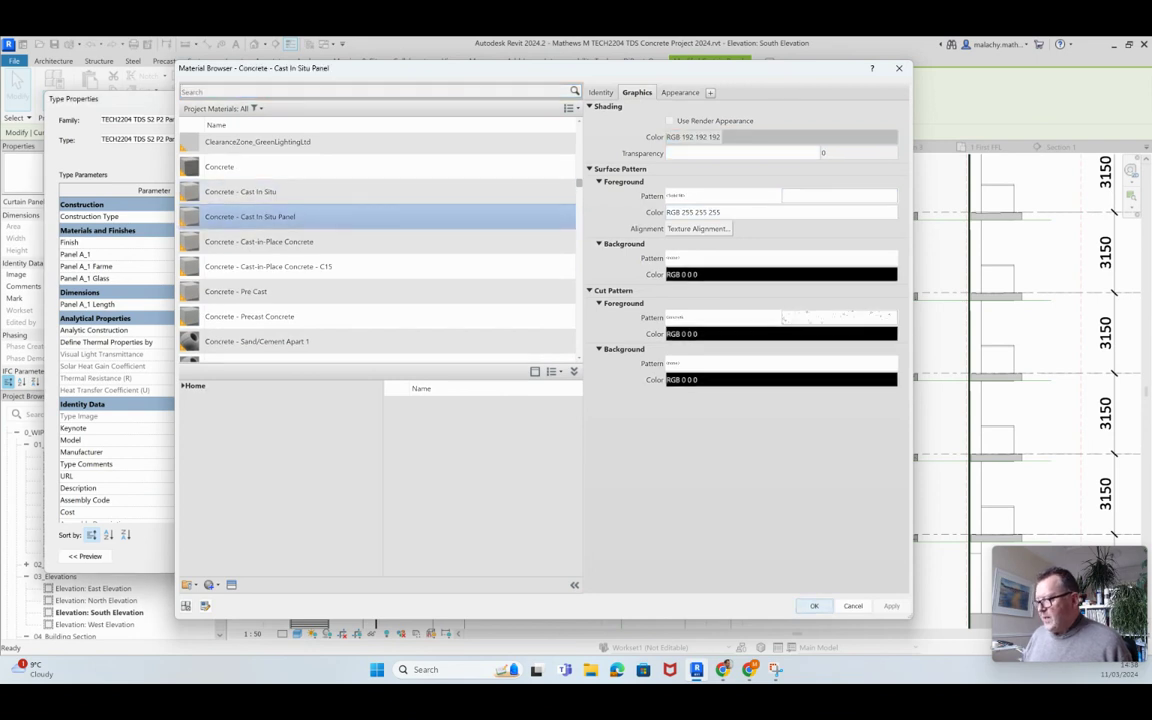
key(Escape)
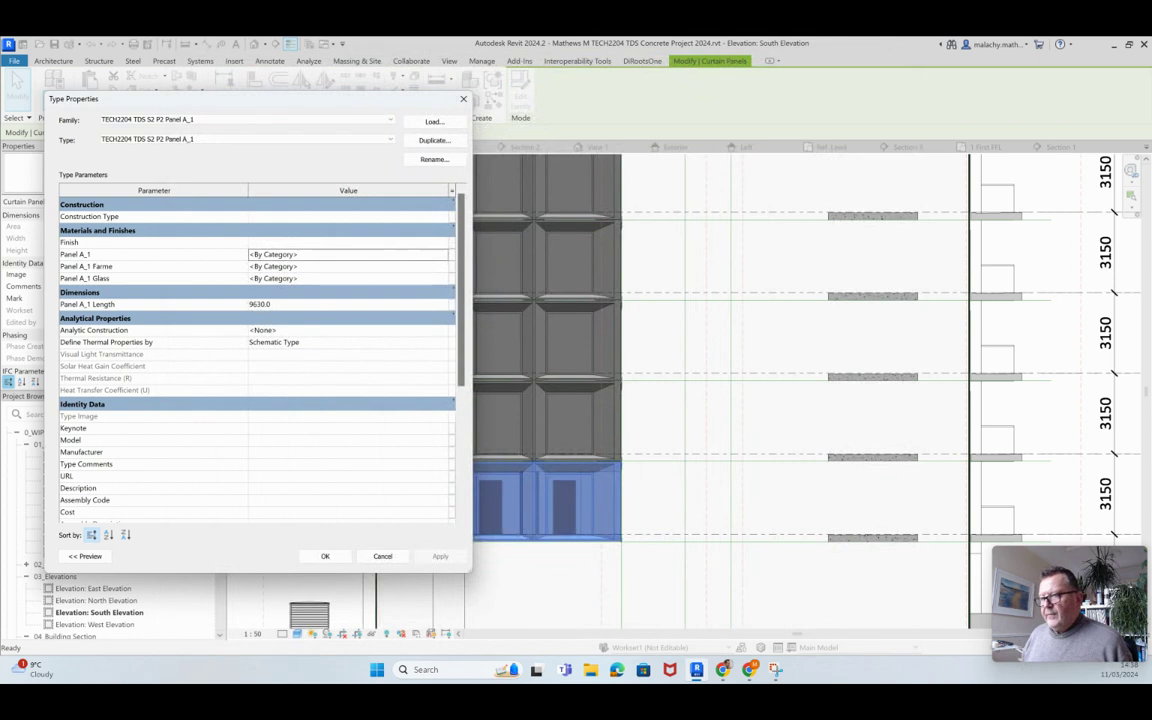
- Set the Panel A_1 Farme material to Aluminium_ALUPROF_RAL7016_AnthraciteGrey
click(300, 266)
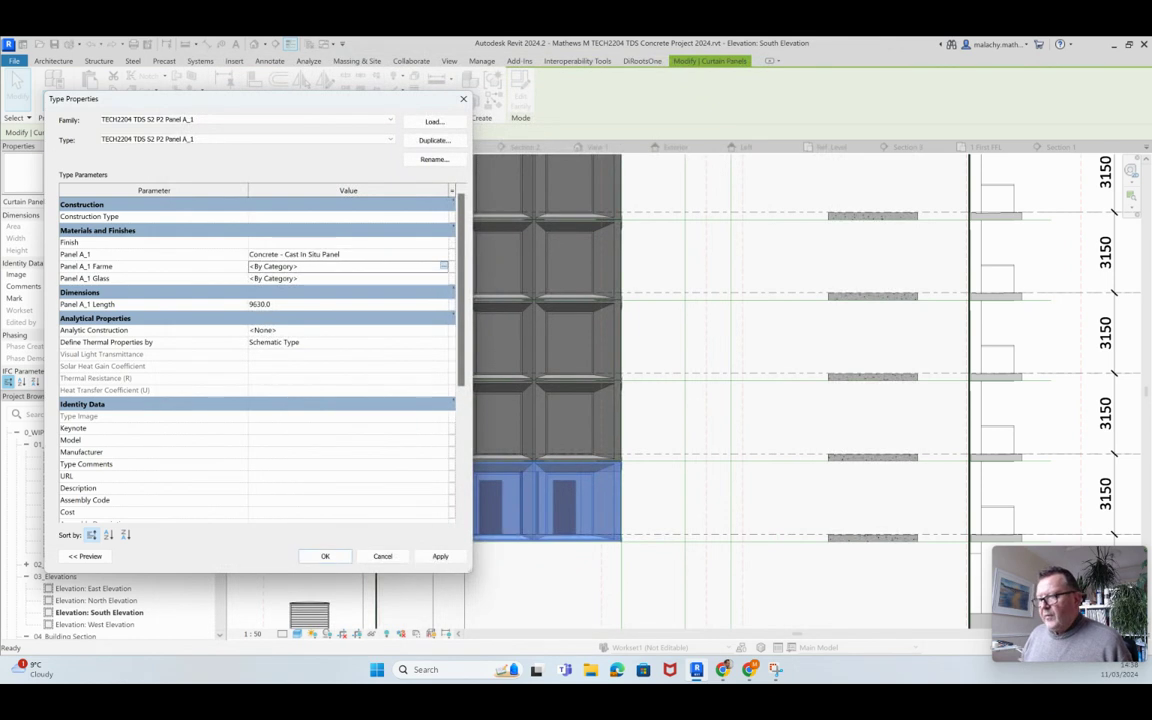
click(443, 266)
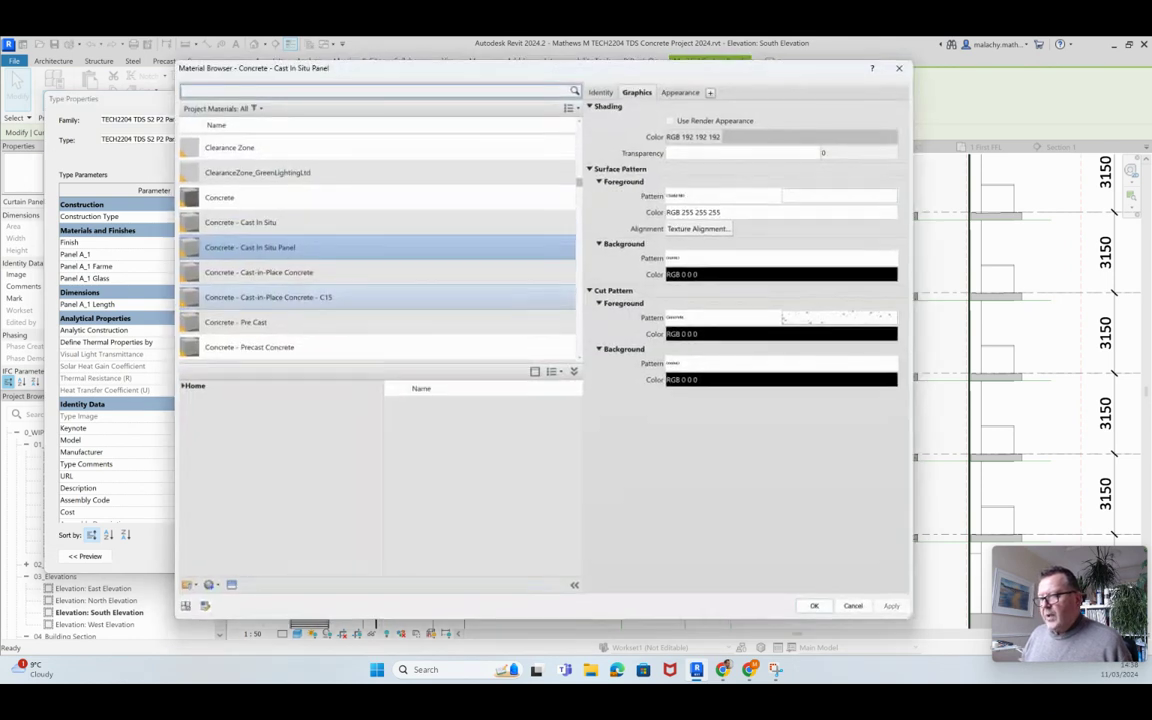
scroll(380, 215, up, 10)
scroll(380, 218, up, 10)
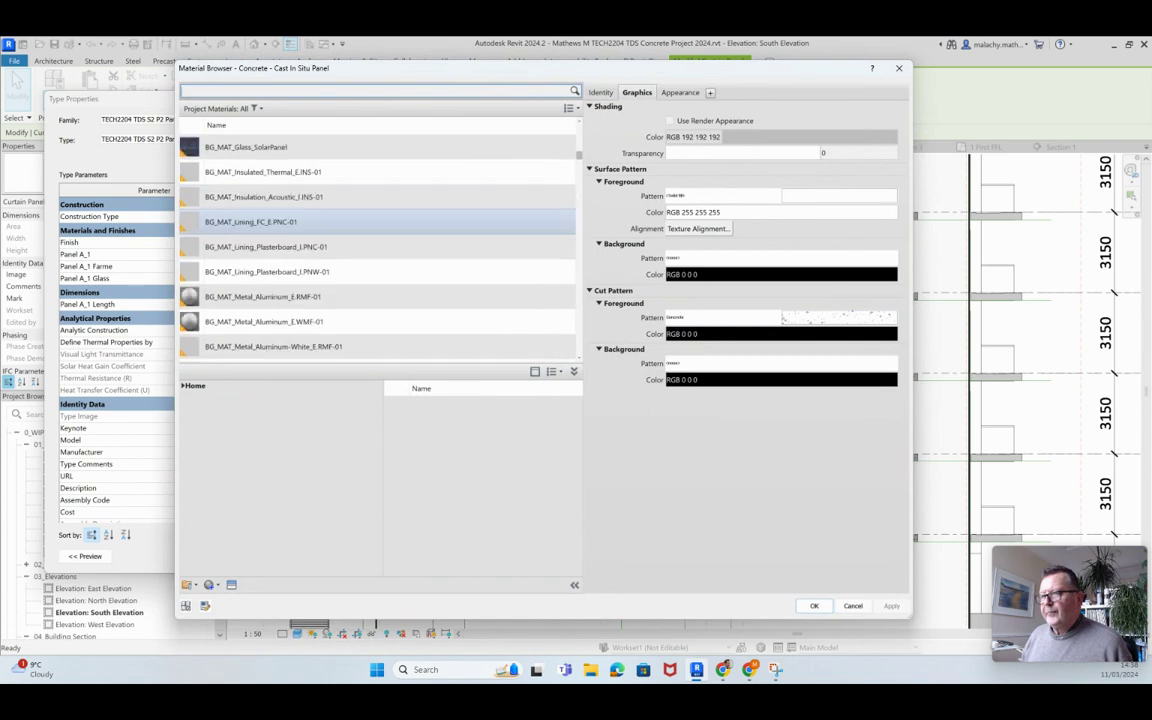
scroll(380, 218, up, 5)
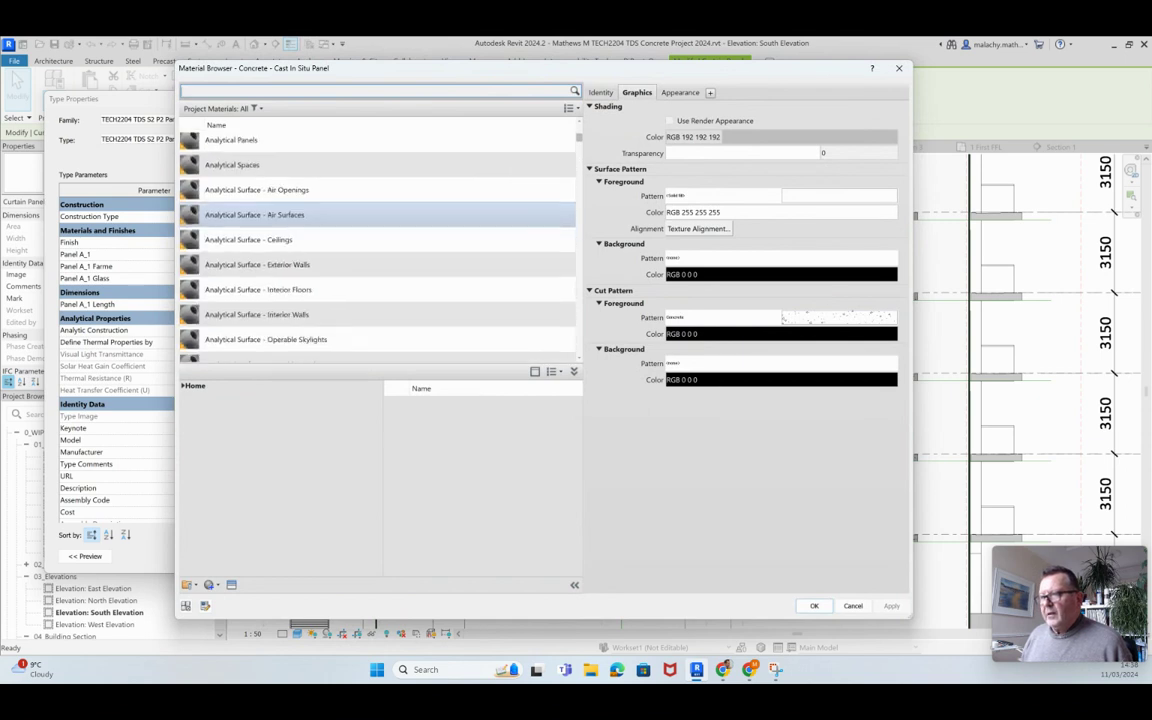
click(280, 193)
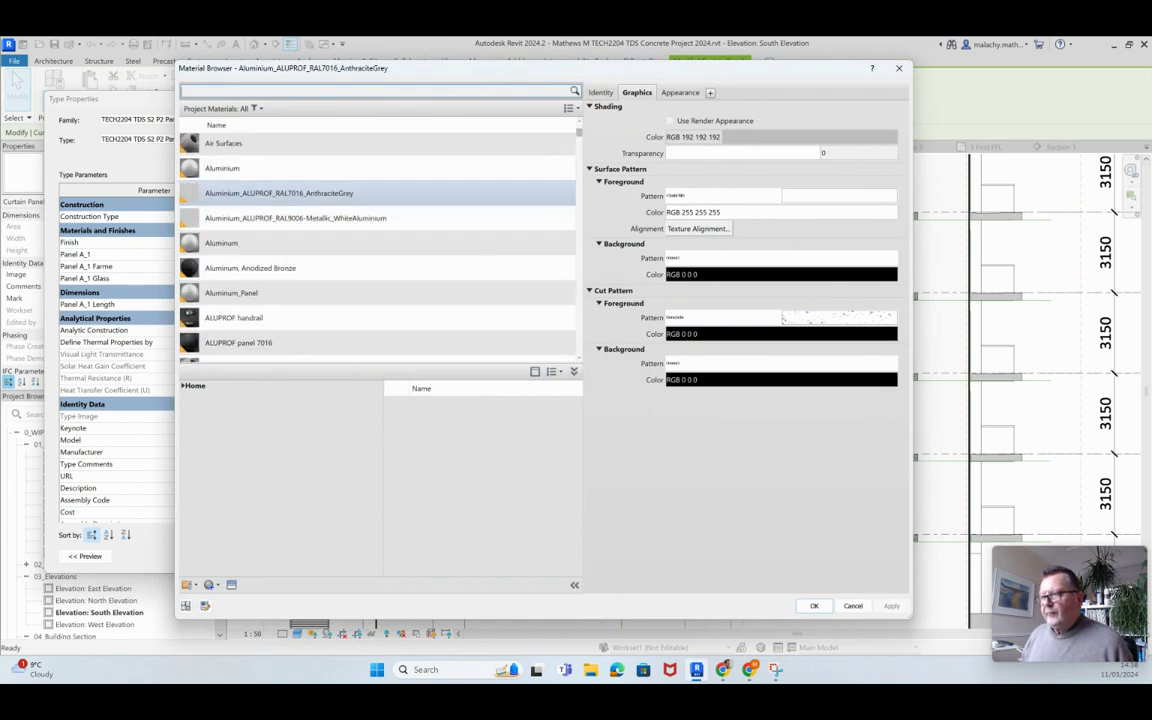
key(Escape)
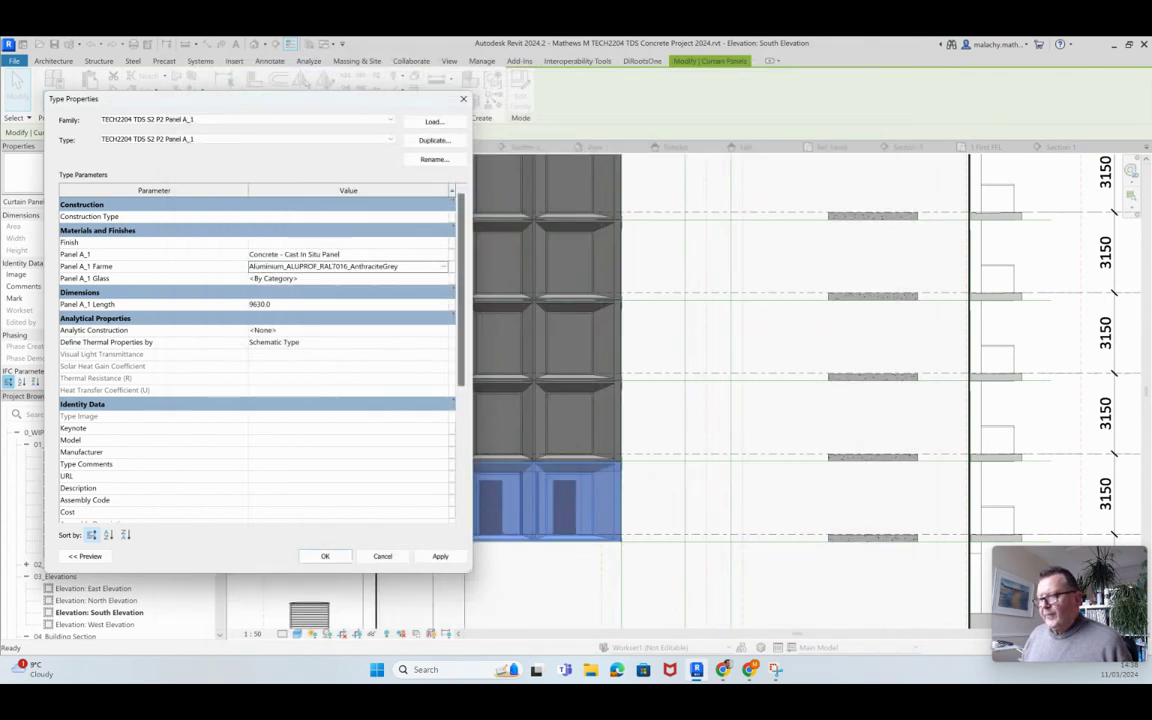
- Assign Glass to Panel A_1 Glass and apply the type changes
click(443, 266)
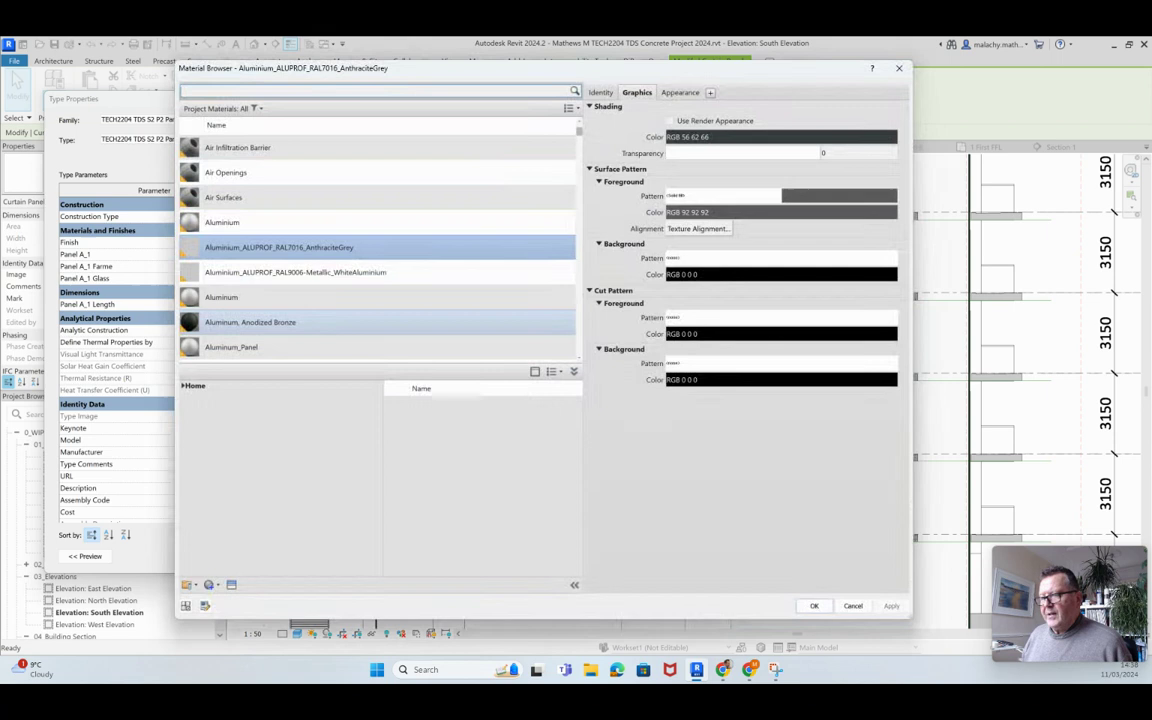
scroll(380, 295, down, 15)
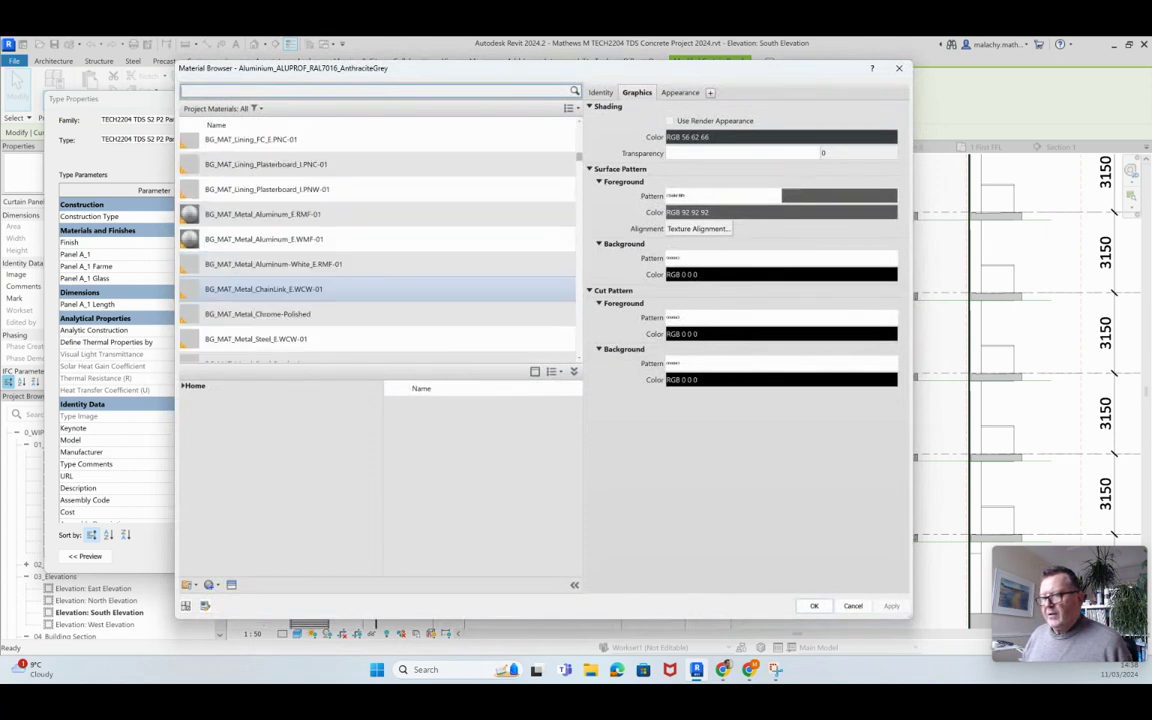
scroll(380, 295, down, 15)
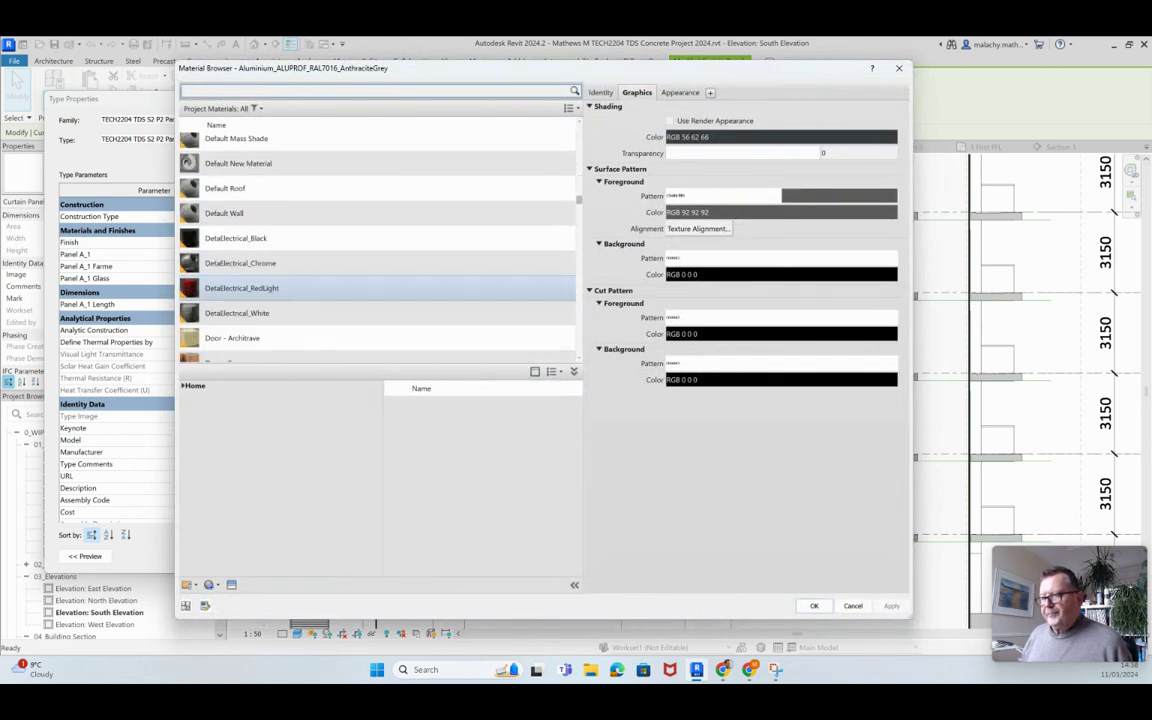
scroll(380, 290, down, 10)
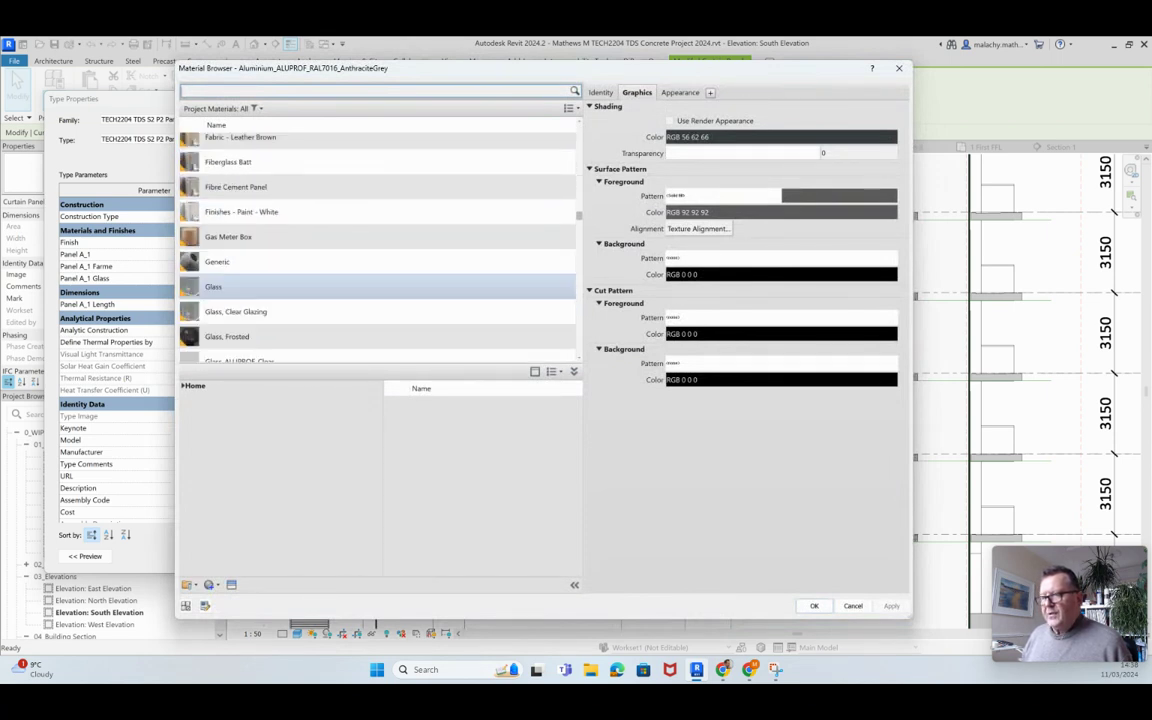
click(300, 287)
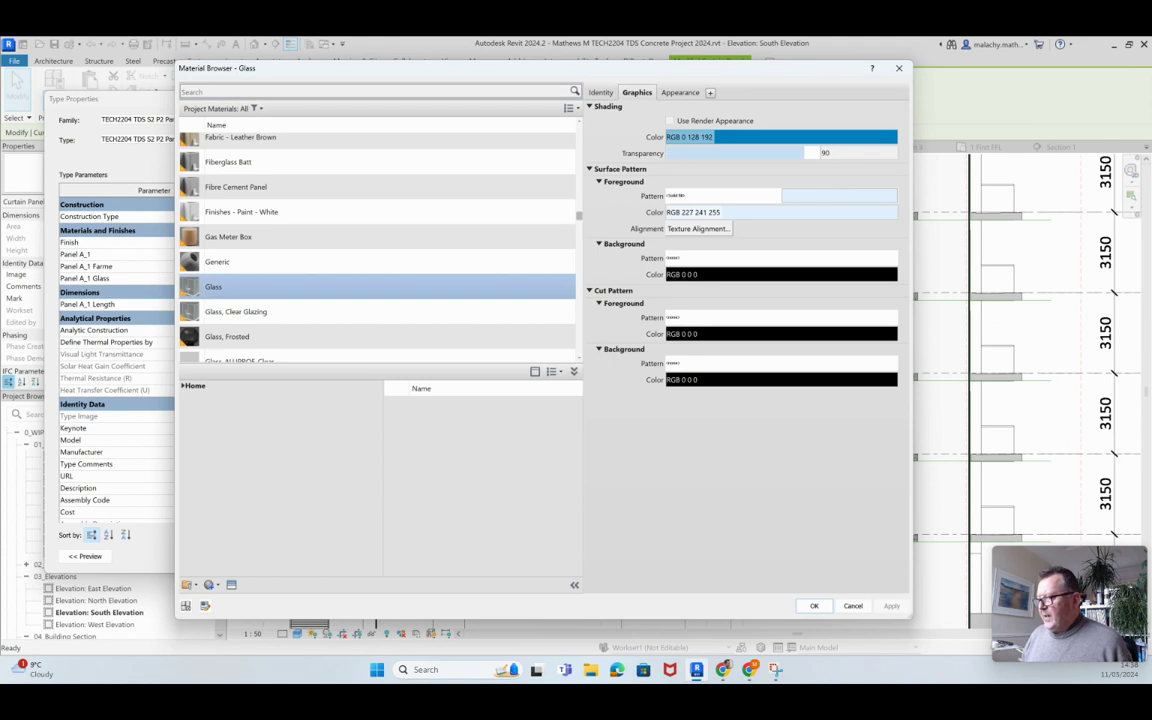
click(814, 606)
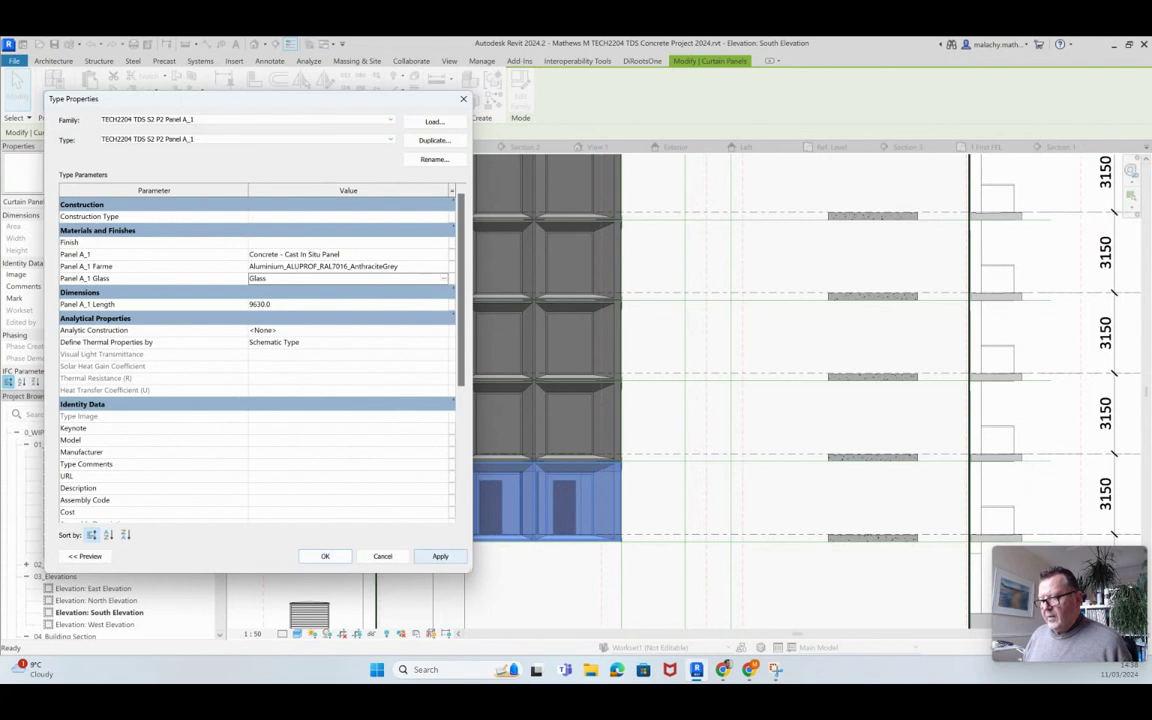
click(325, 556)
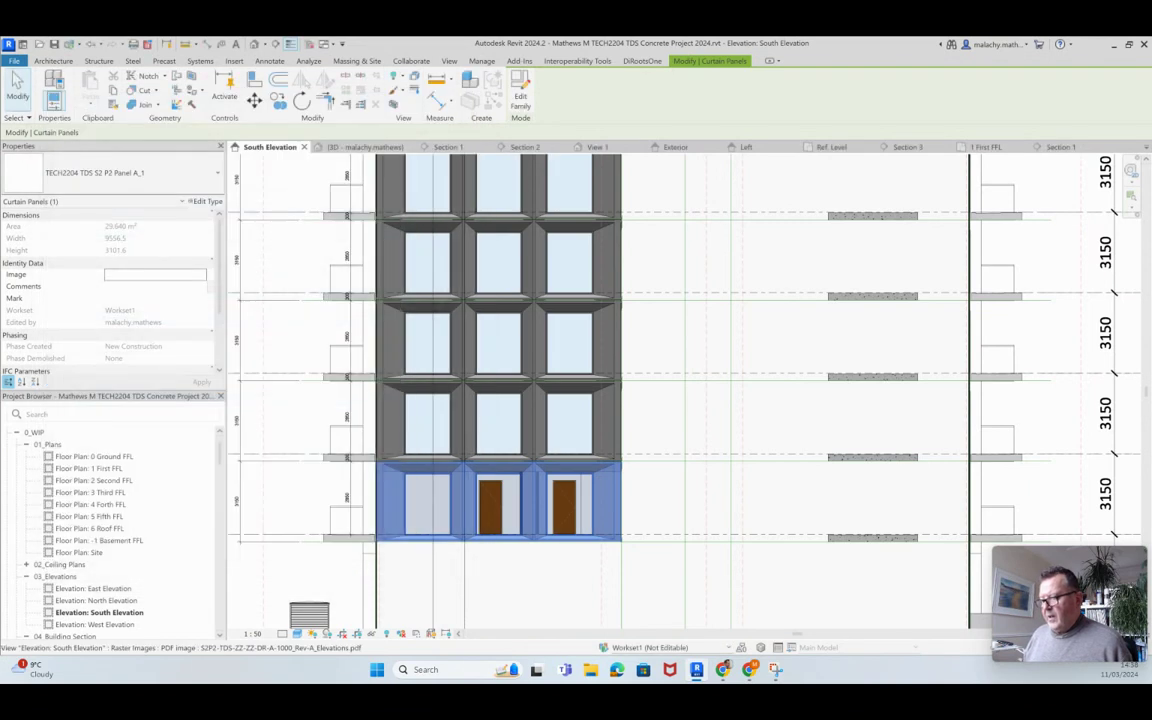
click(521, 568)
scroll(521, 568, down, 2)
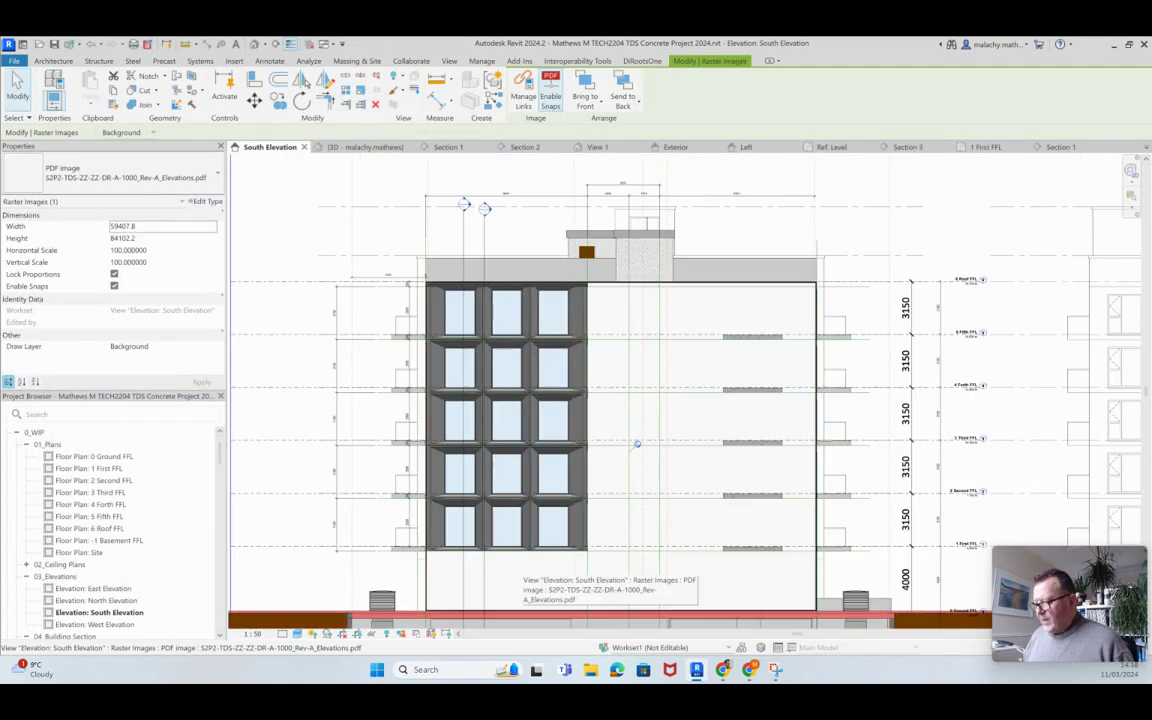